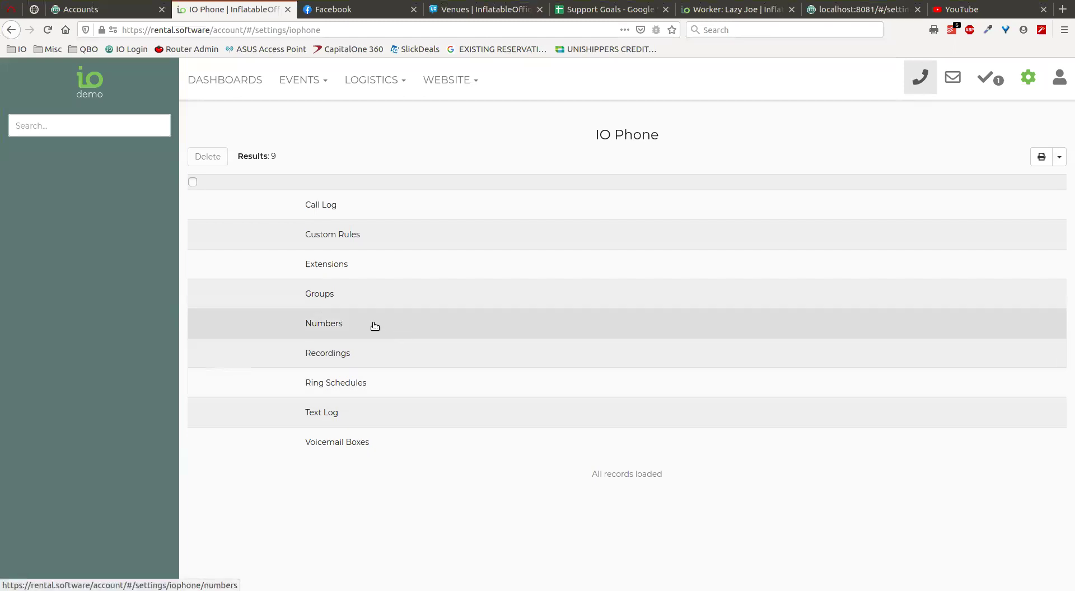
- Open the IO Phone settings from the gear menu
click(1028, 78)
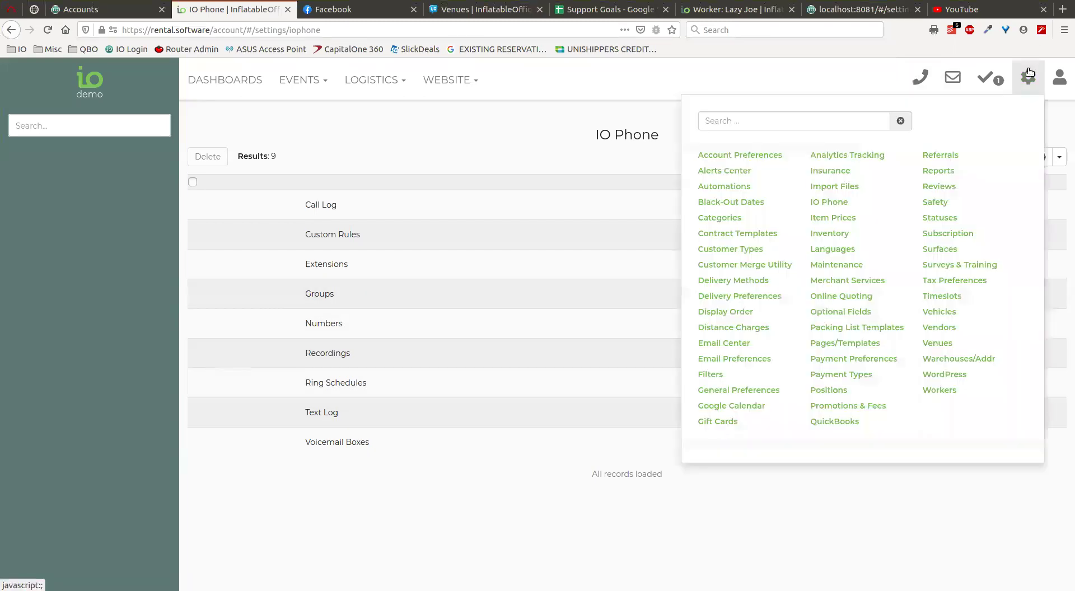
click(830, 205)
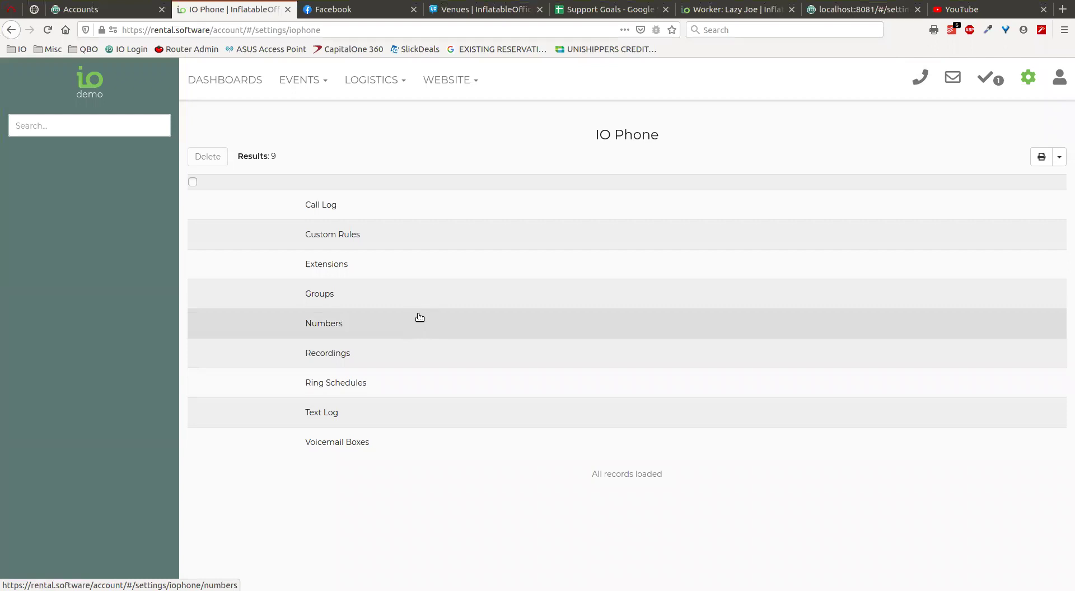
- Open the Main Business Number and start a new recording from its Greeting Audio dropdown
click(401, 329)
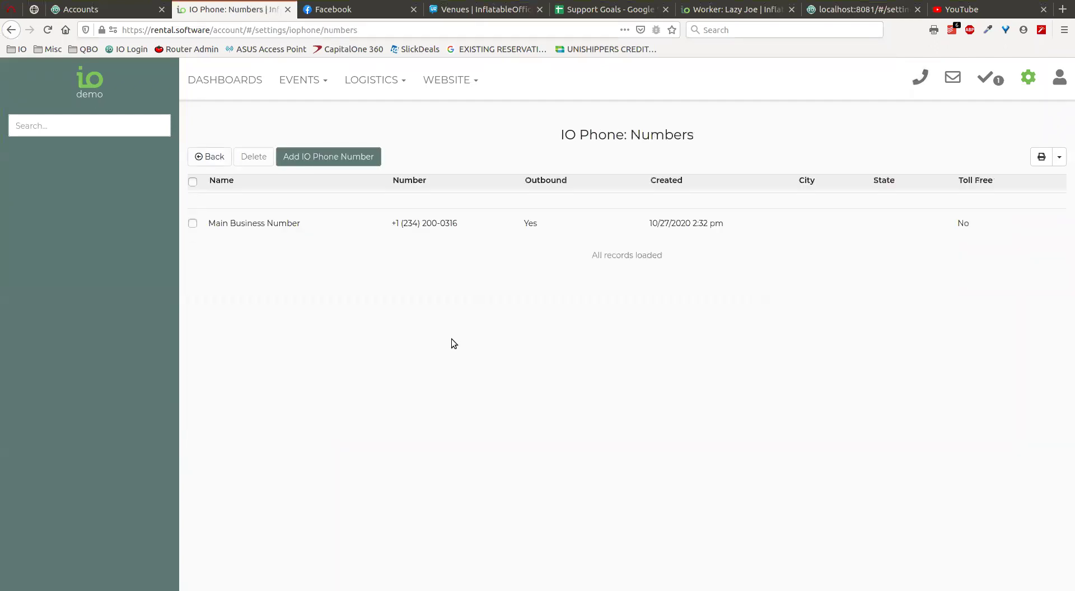
click(361, 226)
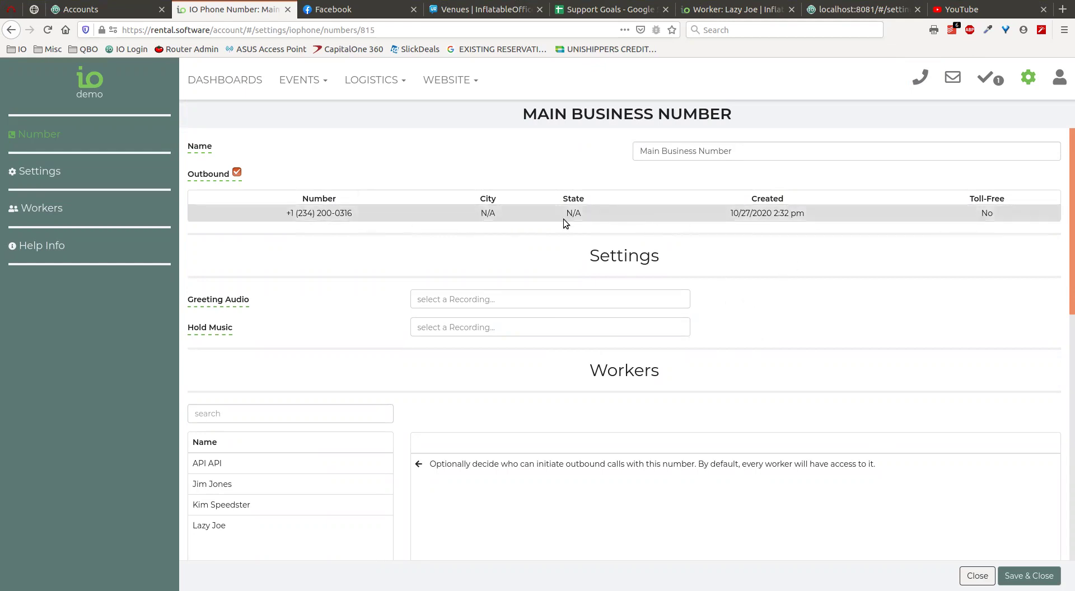
click(519, 298)
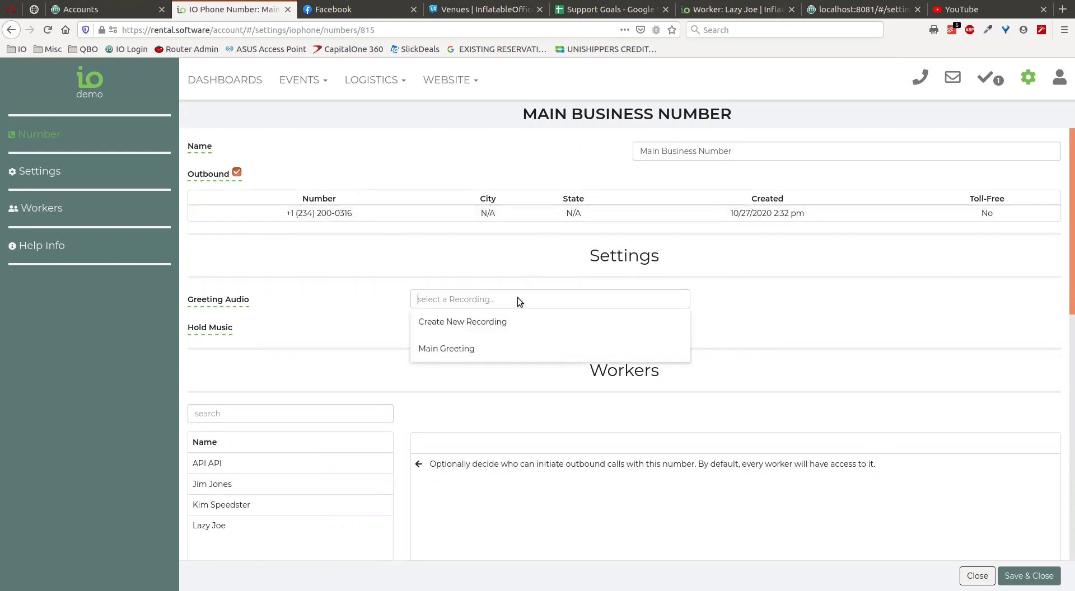
click(477, 322)
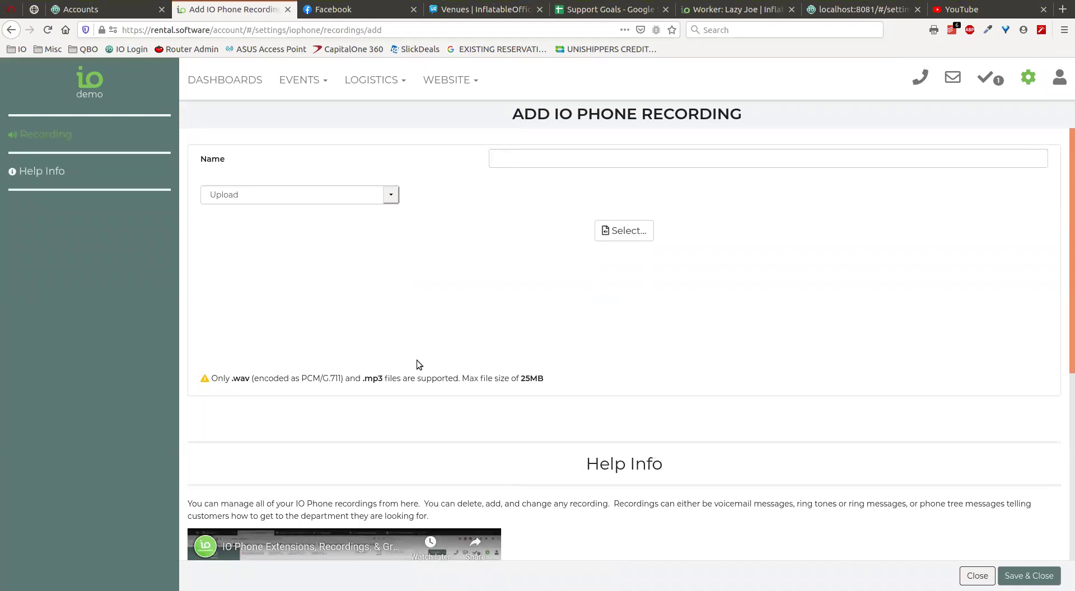
- Name the recording 'First Greeting' and record it live, starting and stopping the capture
click(518, 157)
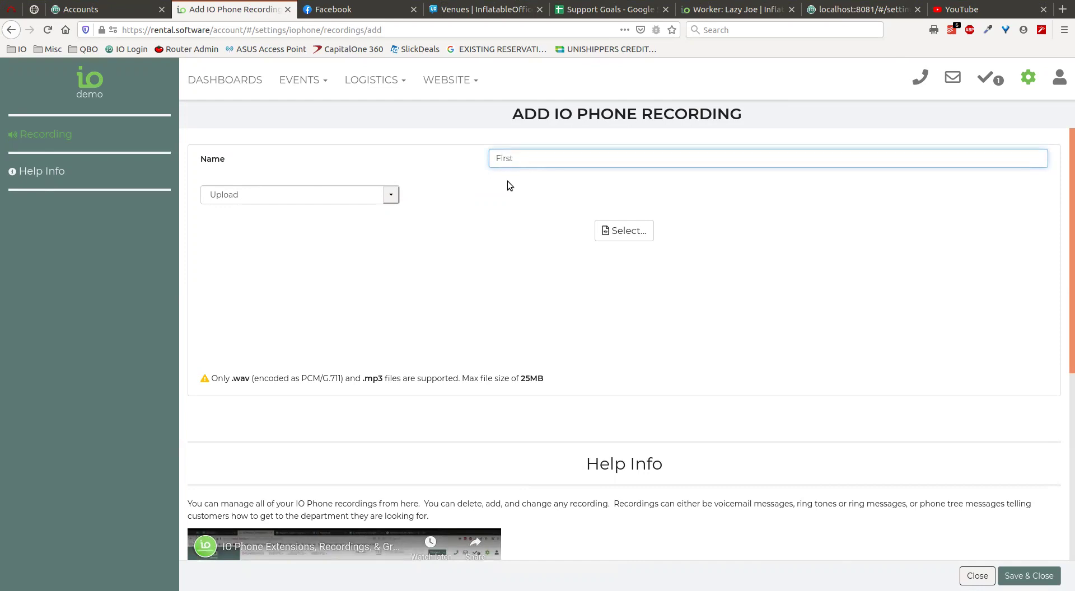
text(First Greeting)
key(Tab)
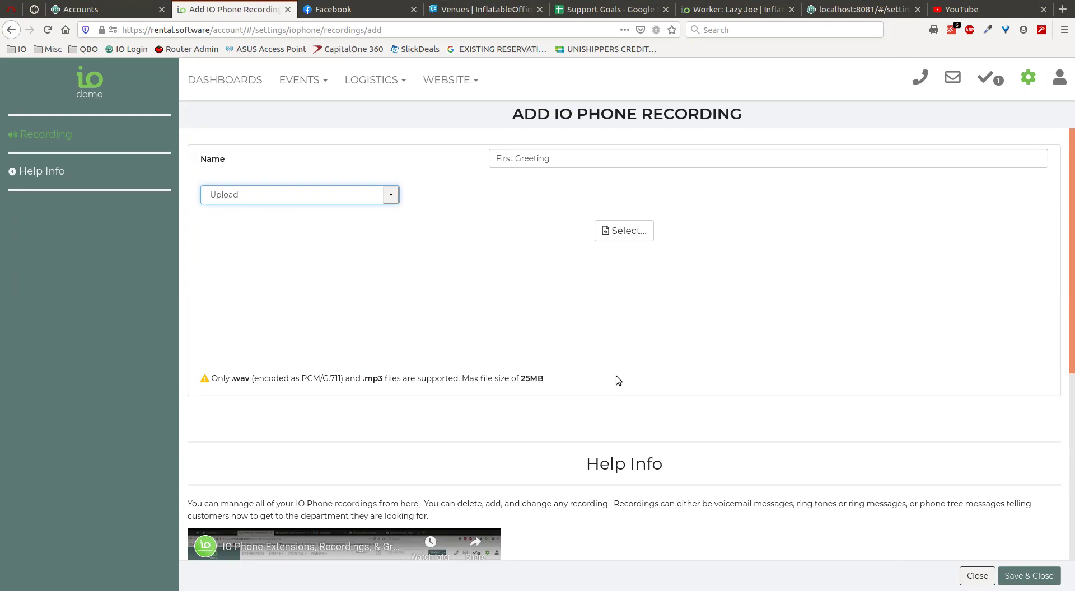
click(373, 223)
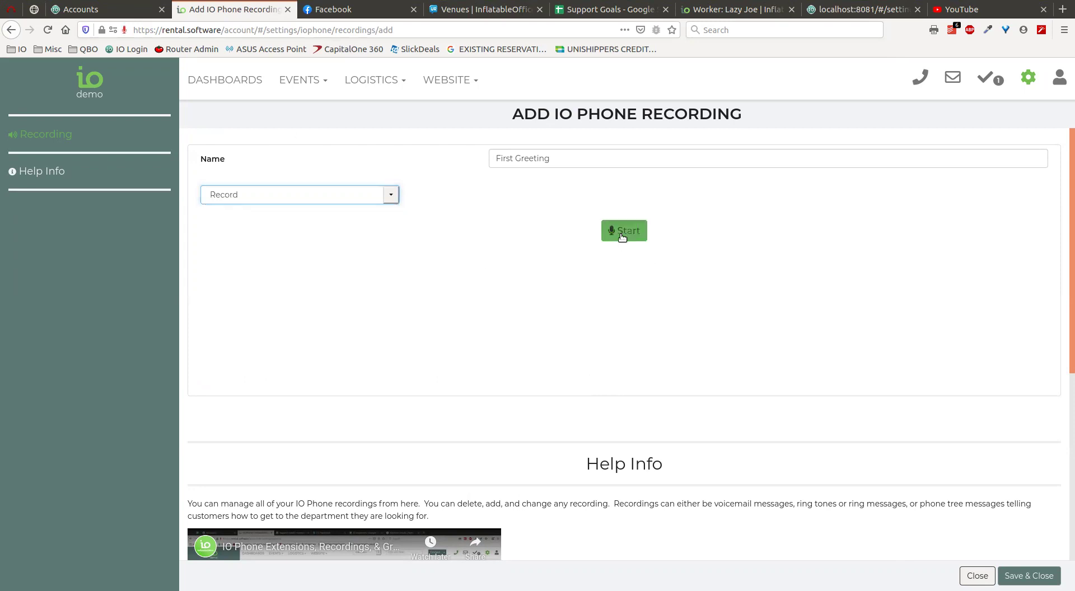
click(622, 237)
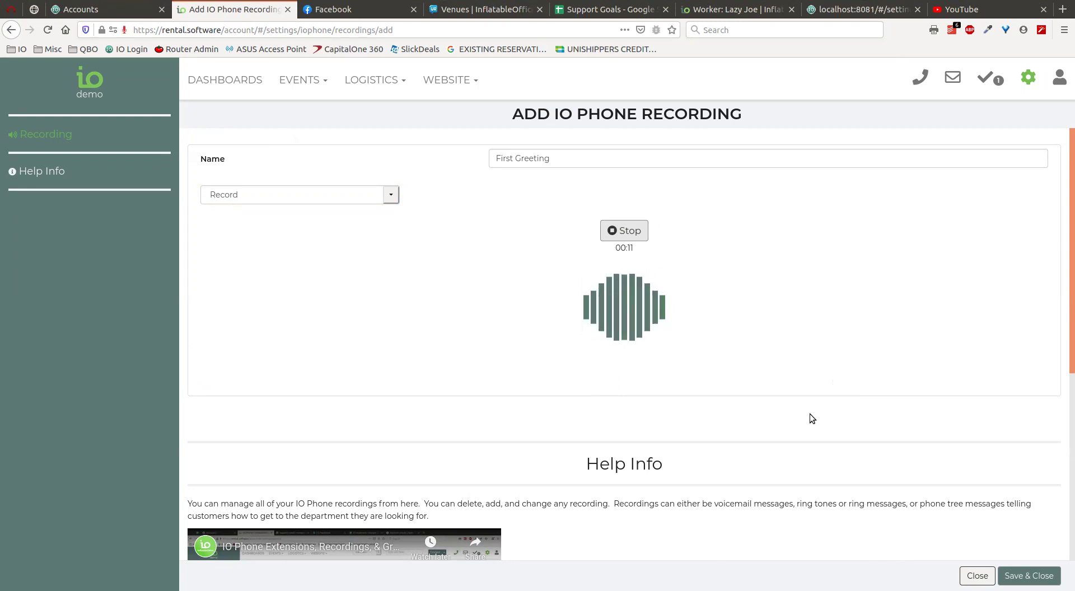
click(628, 234)
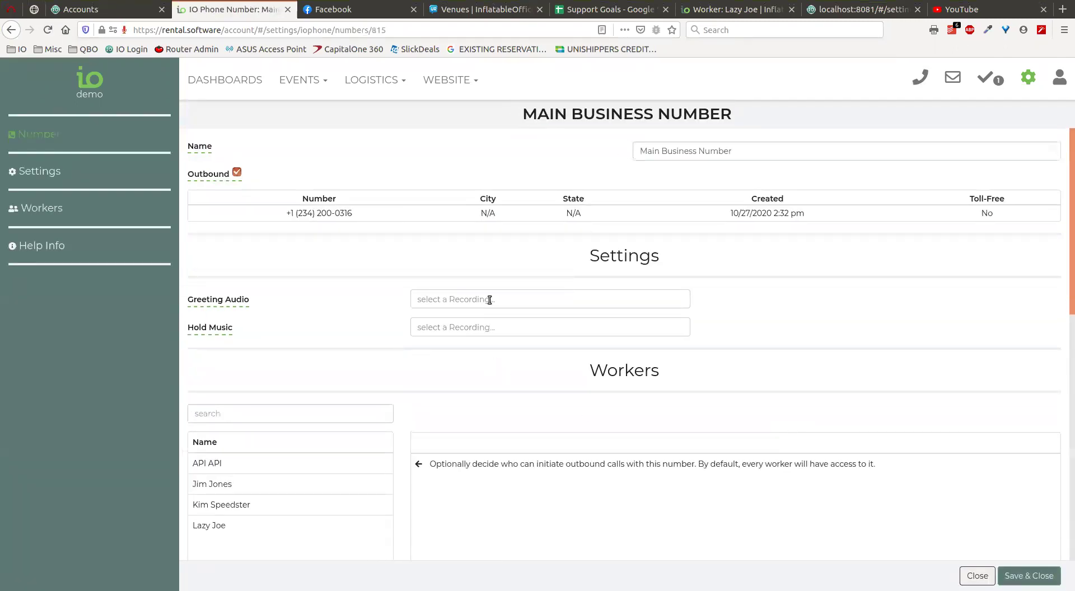
- Set the Main Business Number's greeting to First Greeting, turn looping on, and save
click(492, 301)
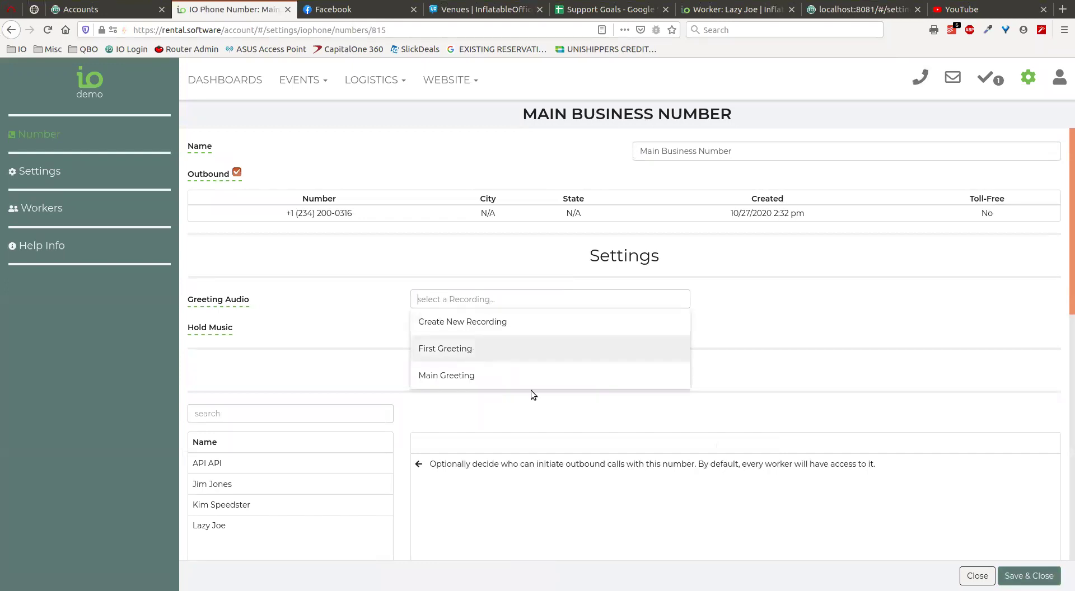
click(472, 350)
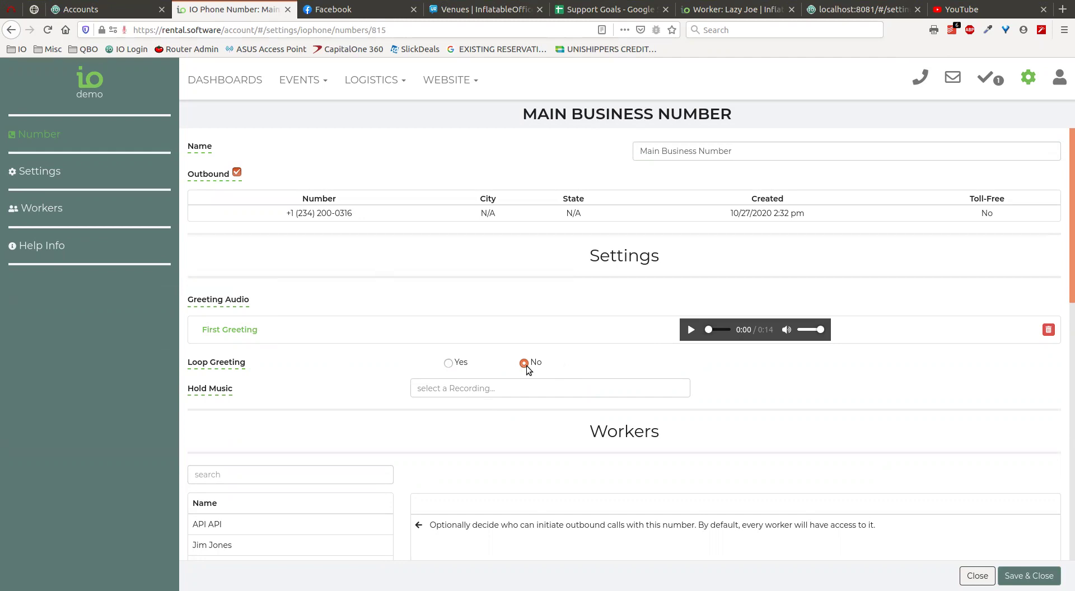
click(449, 364)
scroll(560, 368, down, 5)
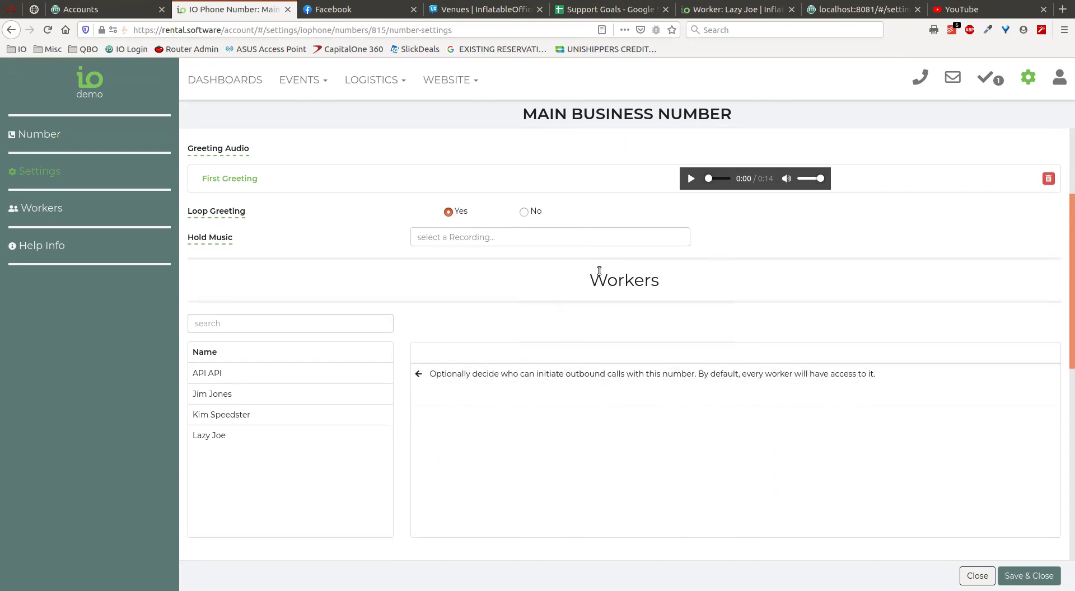
scroll(570, 268, up, 5)
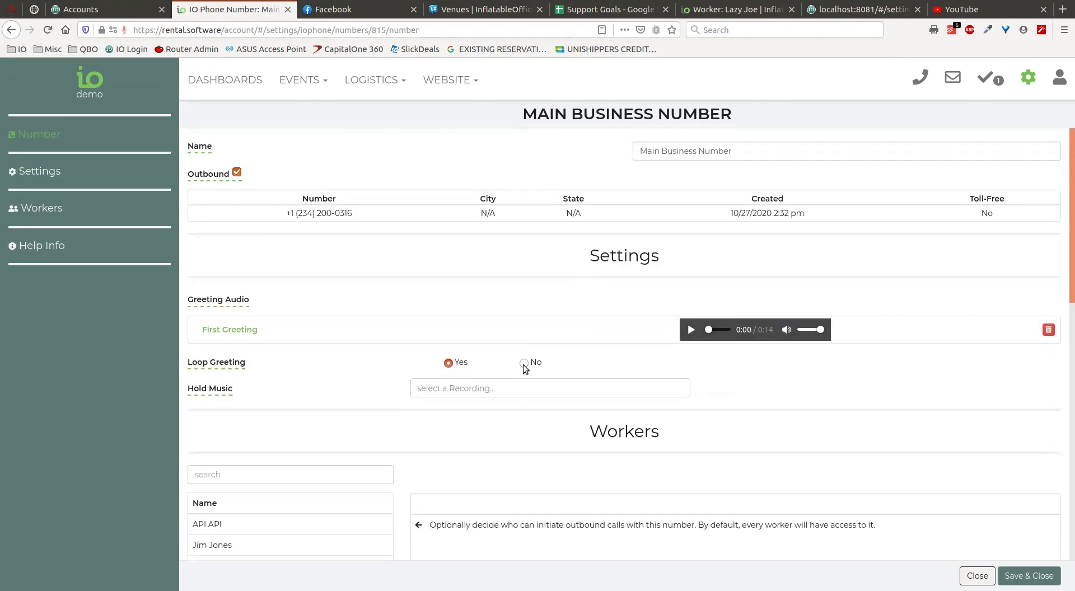
click(1029, 576)
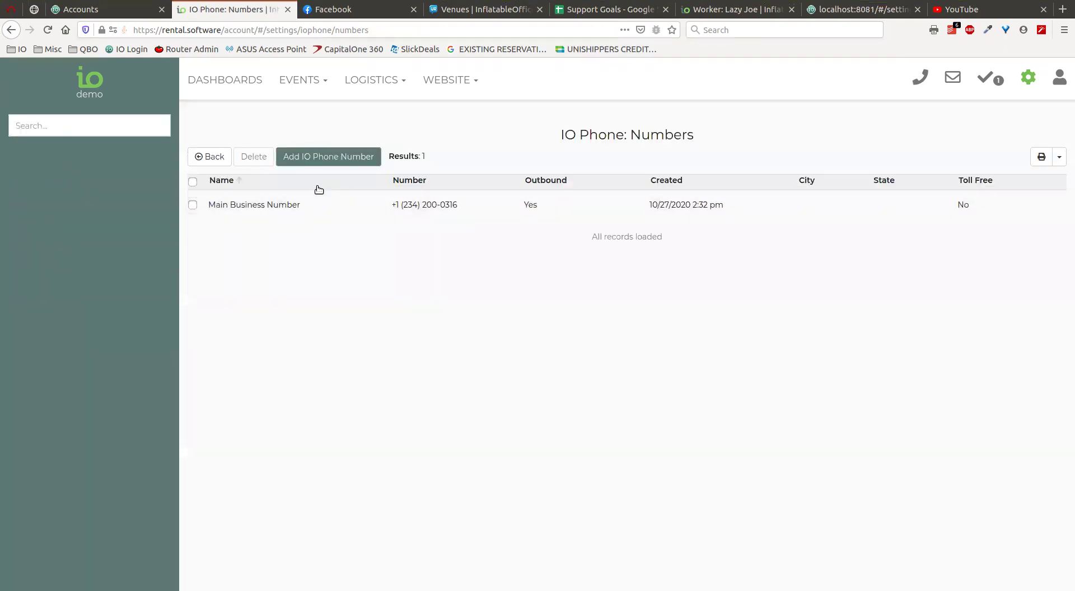
- In Ring Schedules, try a new schedule named 'Me' with Extensions Only toggled on
click(215, 160)
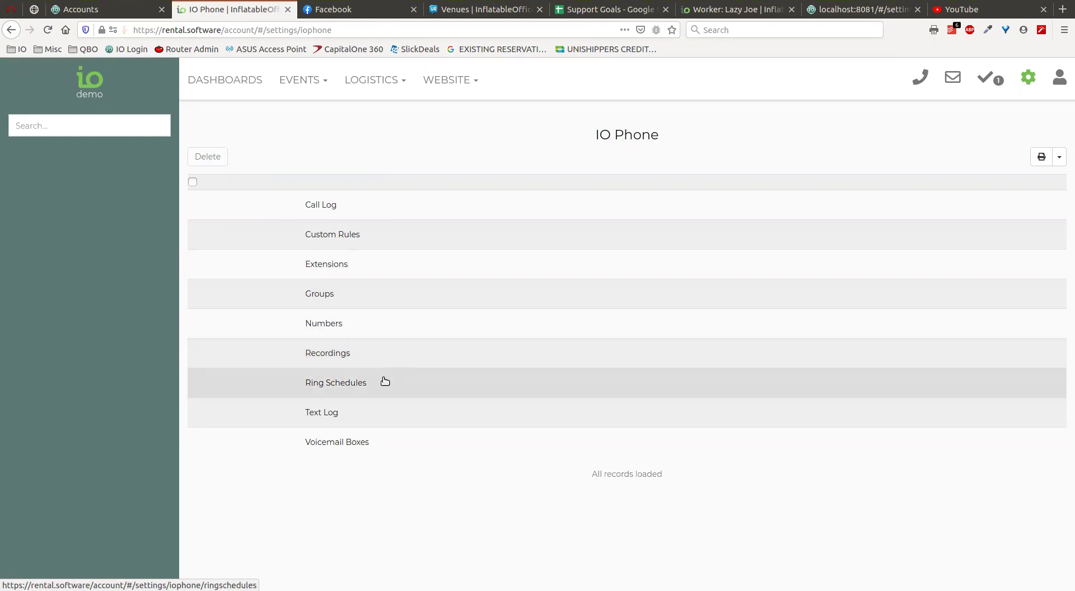
click(381, 381)
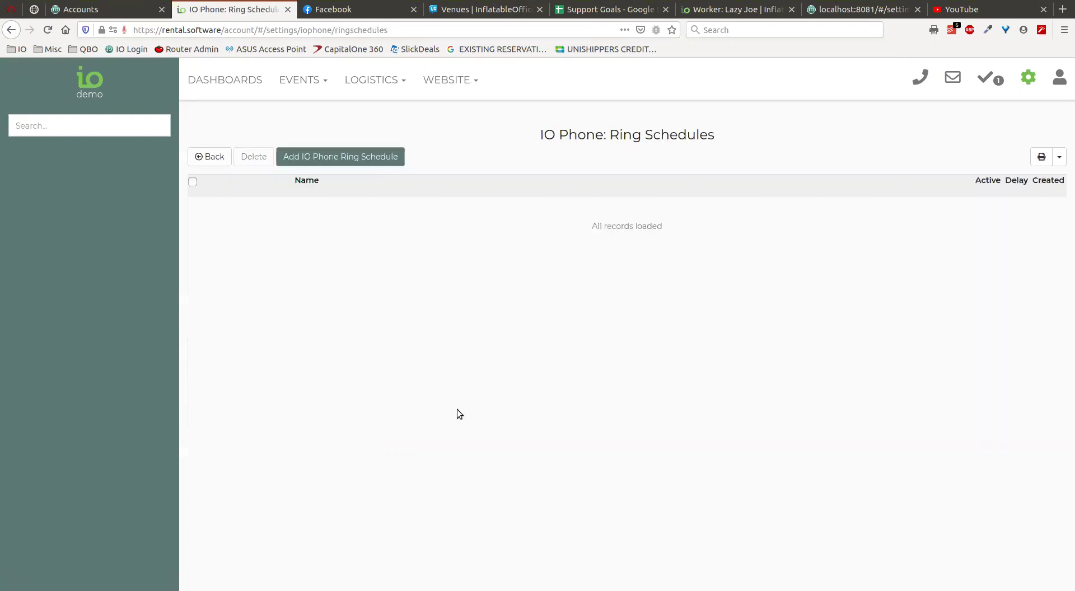
click(365, 160)
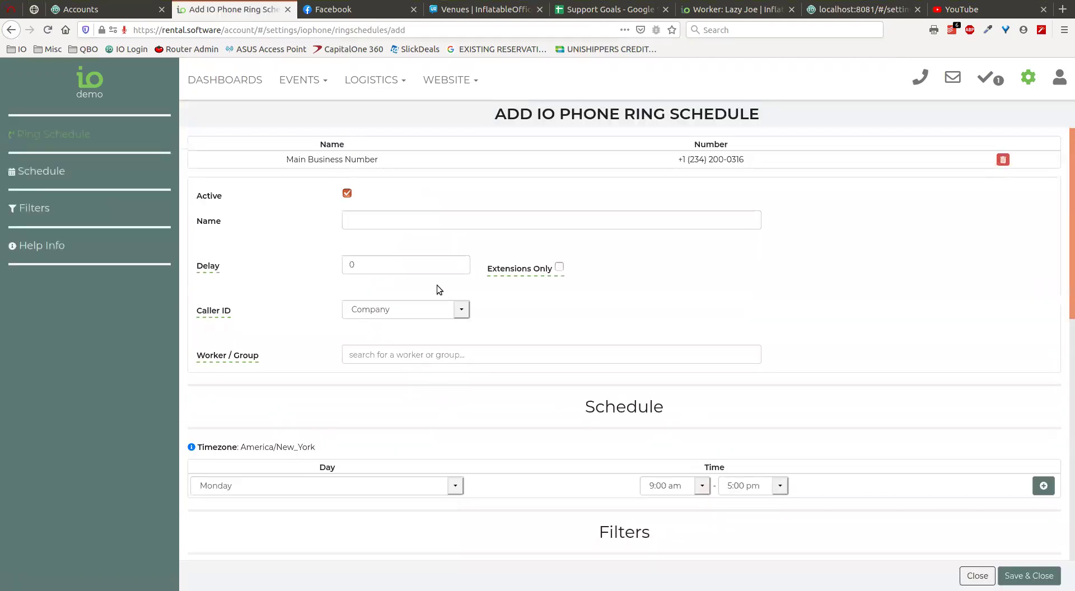
click(428, 224)
text(Me)
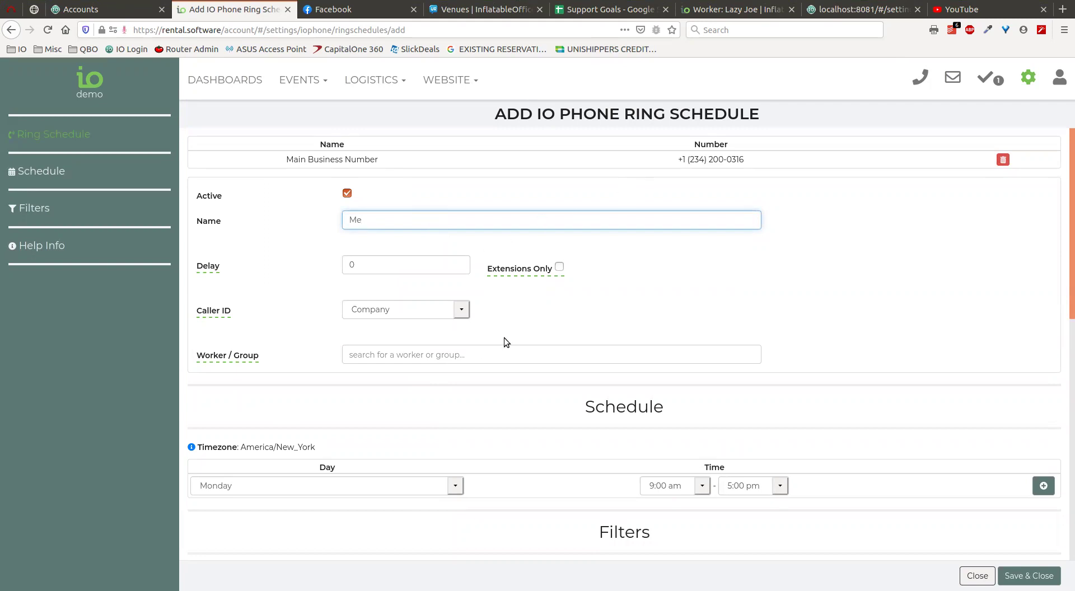
click(559, 268)
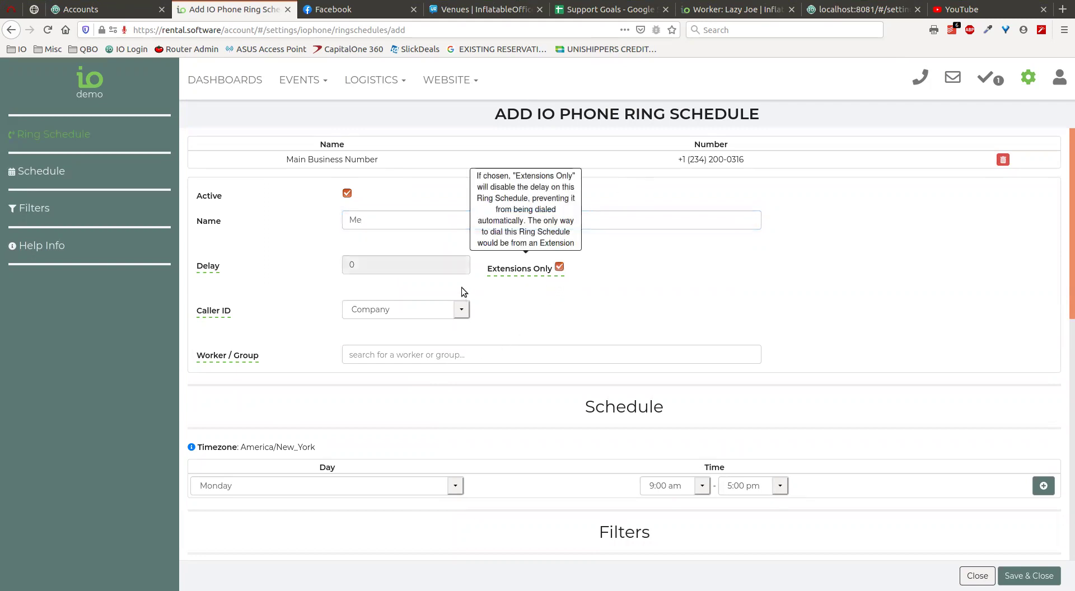
click(559, 267)
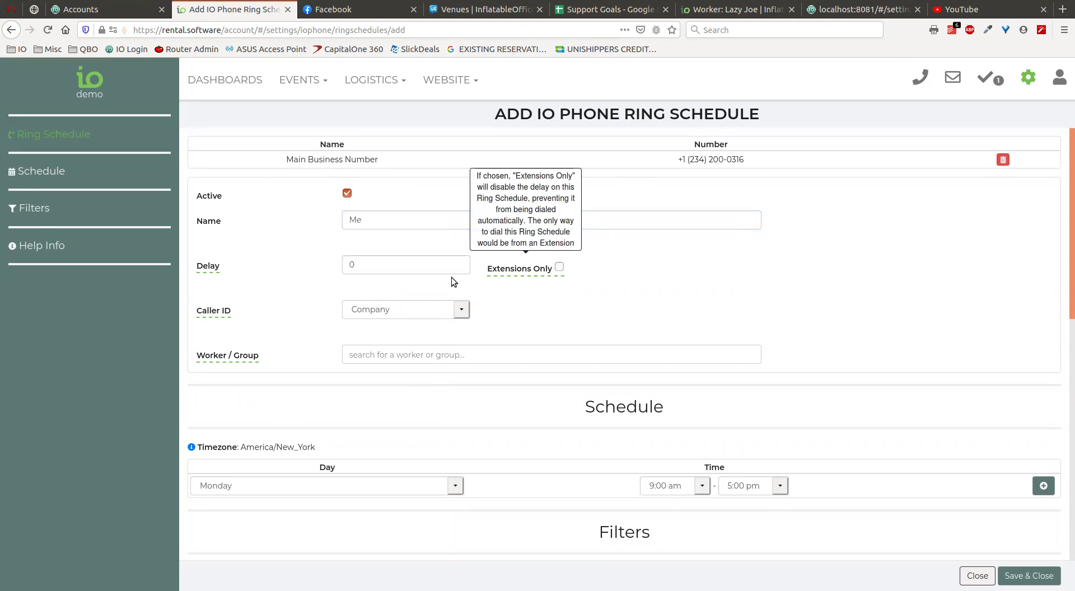
click(559, 267)
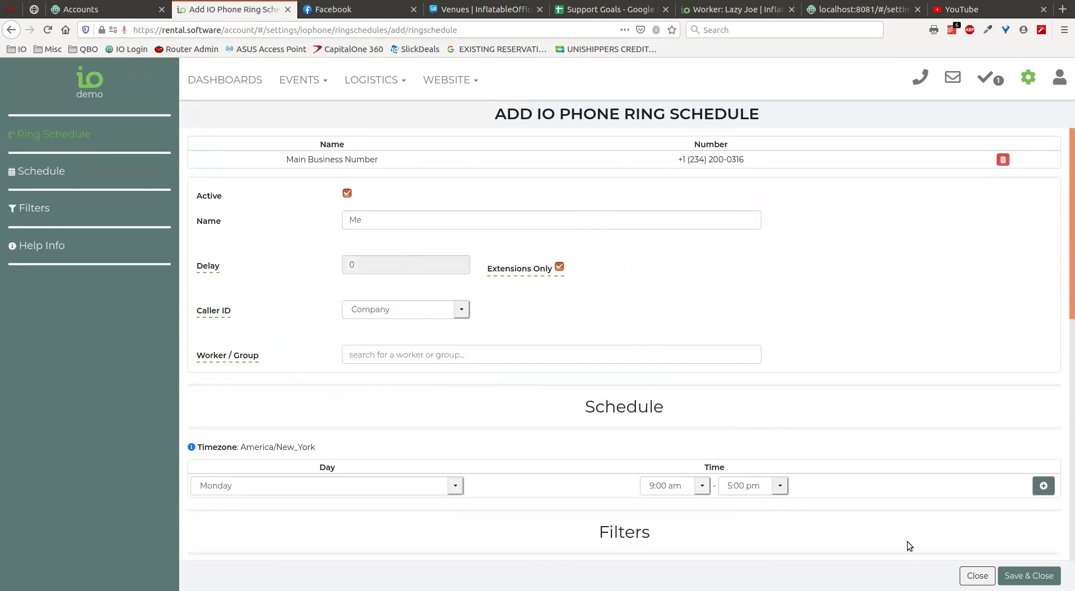
click(976, 576)
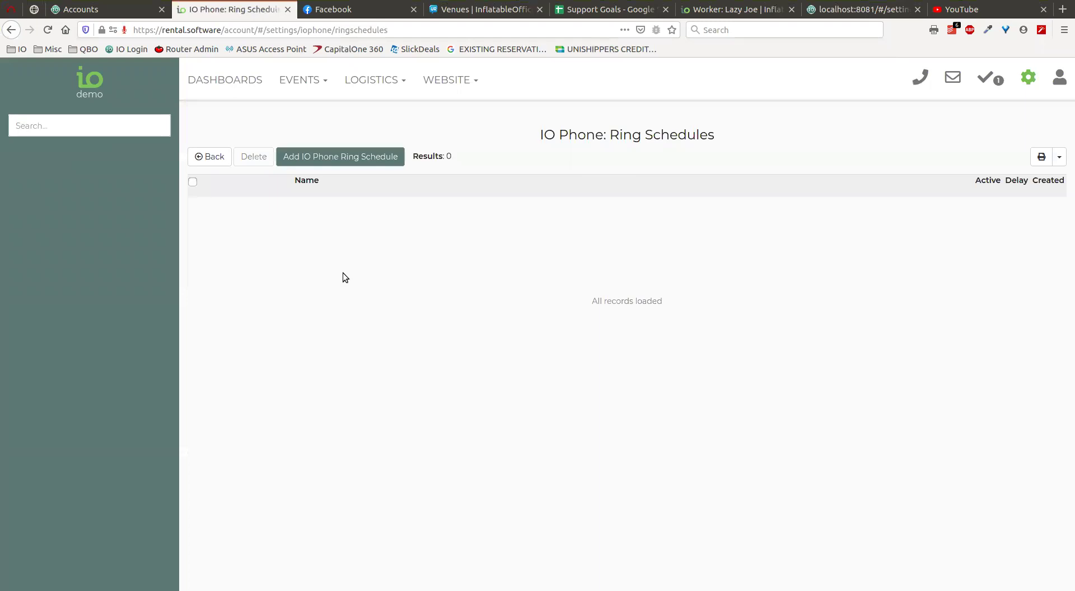
click(211, 161)
click(384, 271)
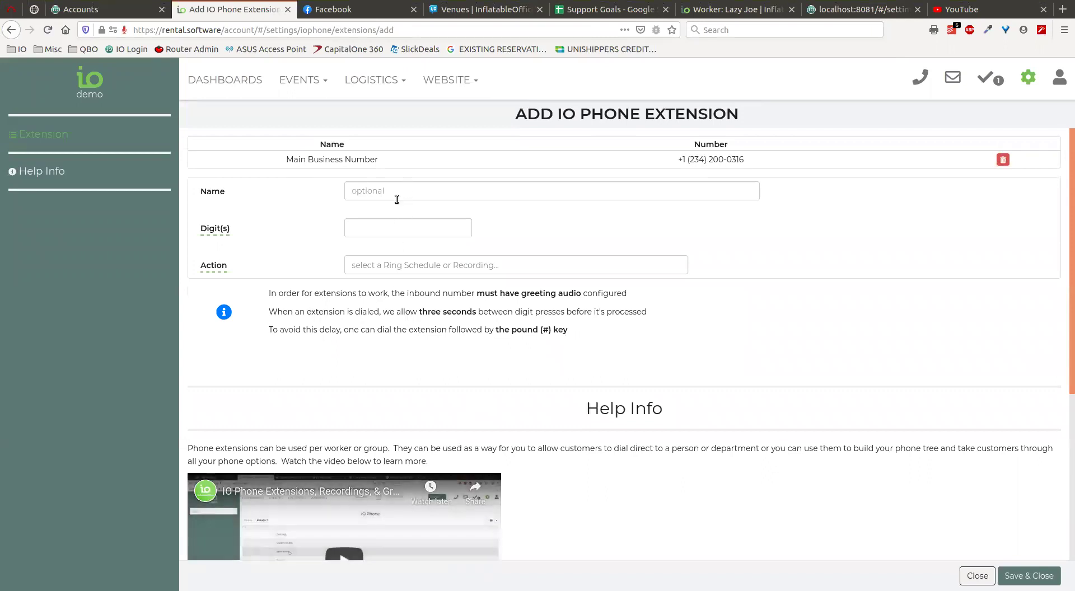
click(397, 193)
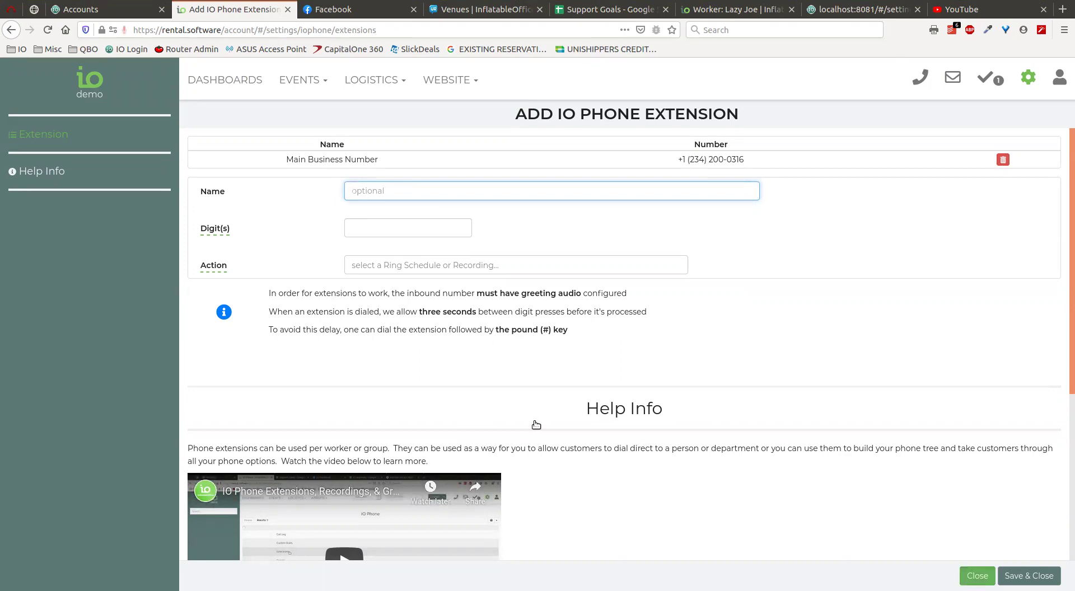
click(976, 577)
click(217, 163)
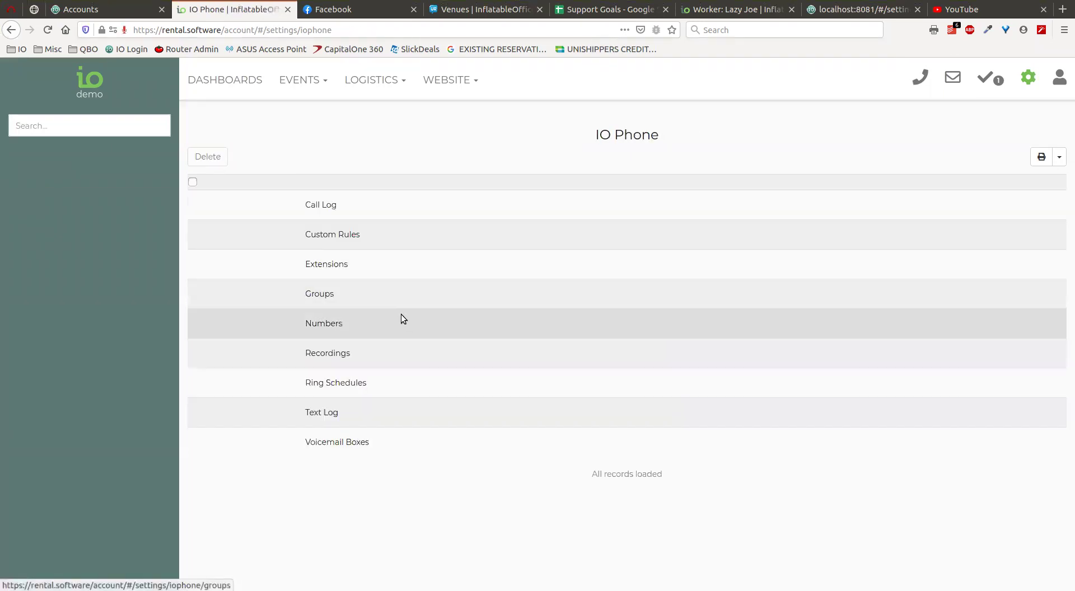
click(403, 382)
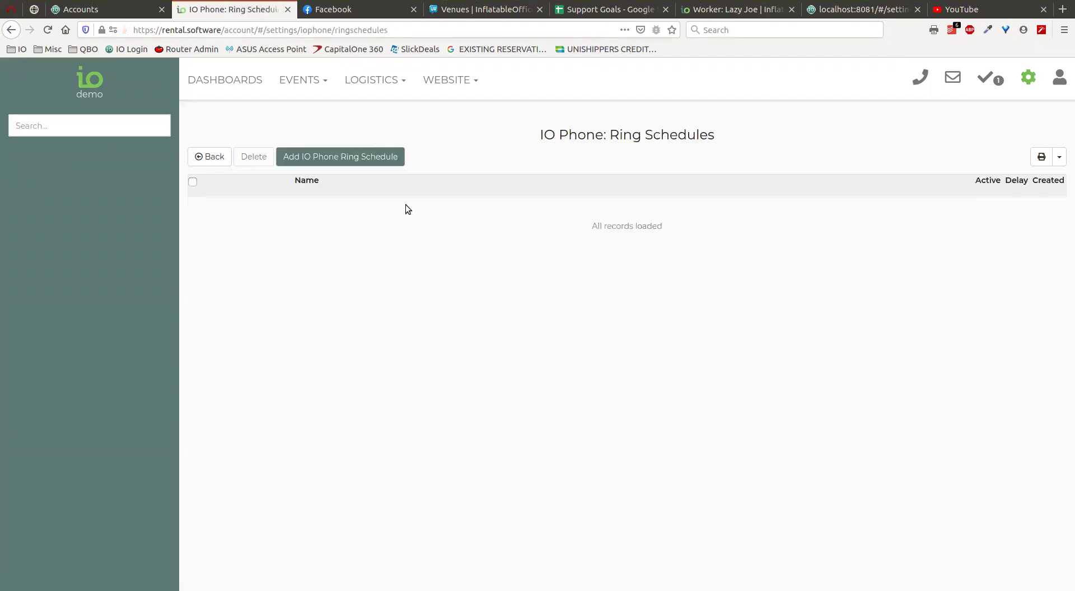
- Start a new ring schedule named 'Me' with Extensions Only enabled
click(353, 158)
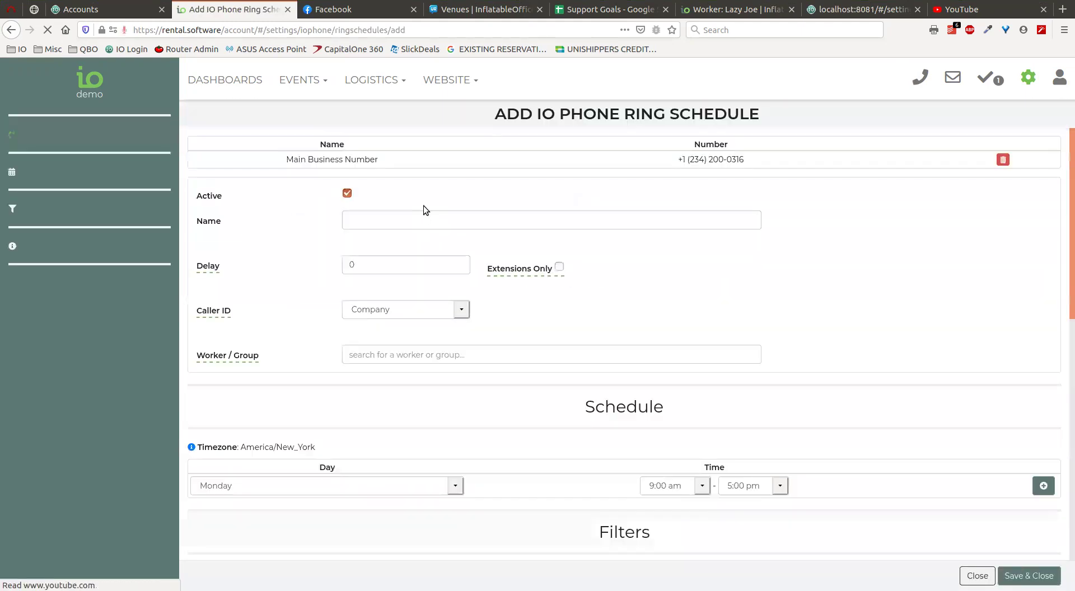
click(419, 219)
text(Me)
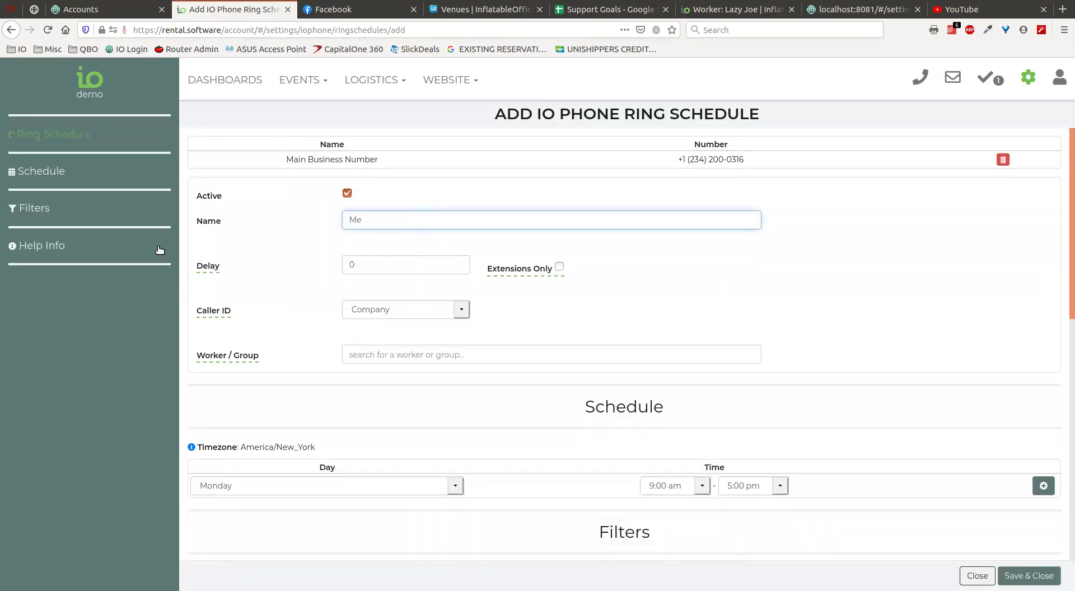
click(559, 267)
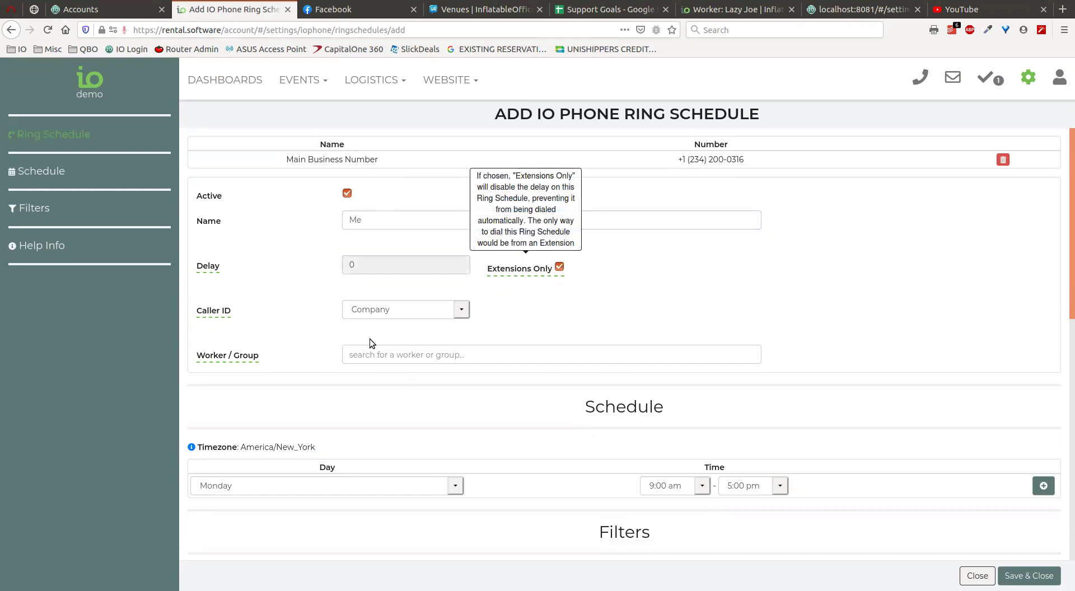
click(392, 356)
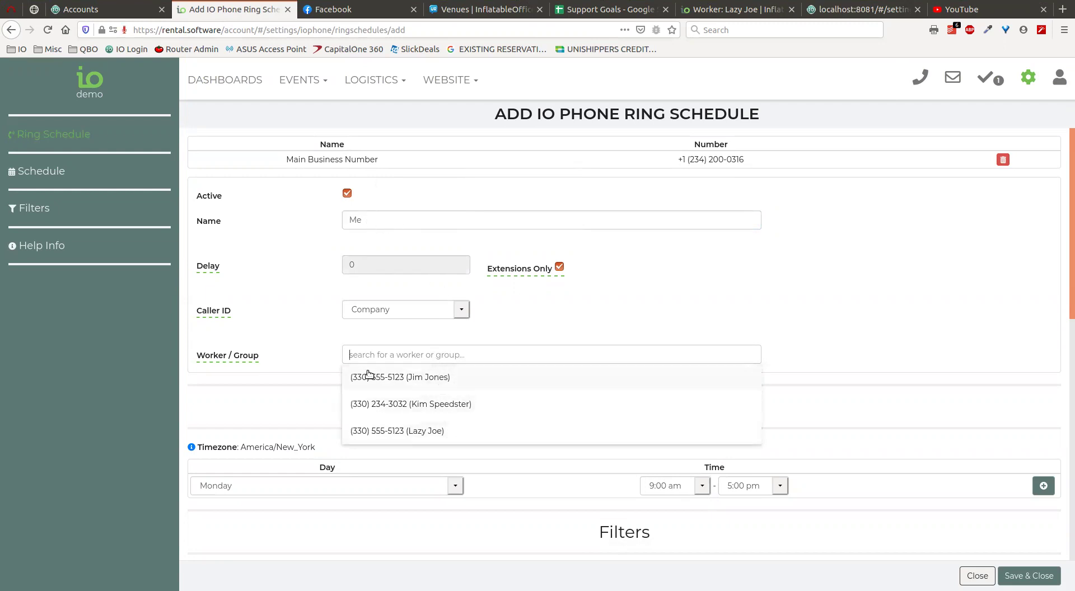
- Rename the schedule to the worker's name plus ' - Phone Tree' and assign that worker
double_click(374, 220)
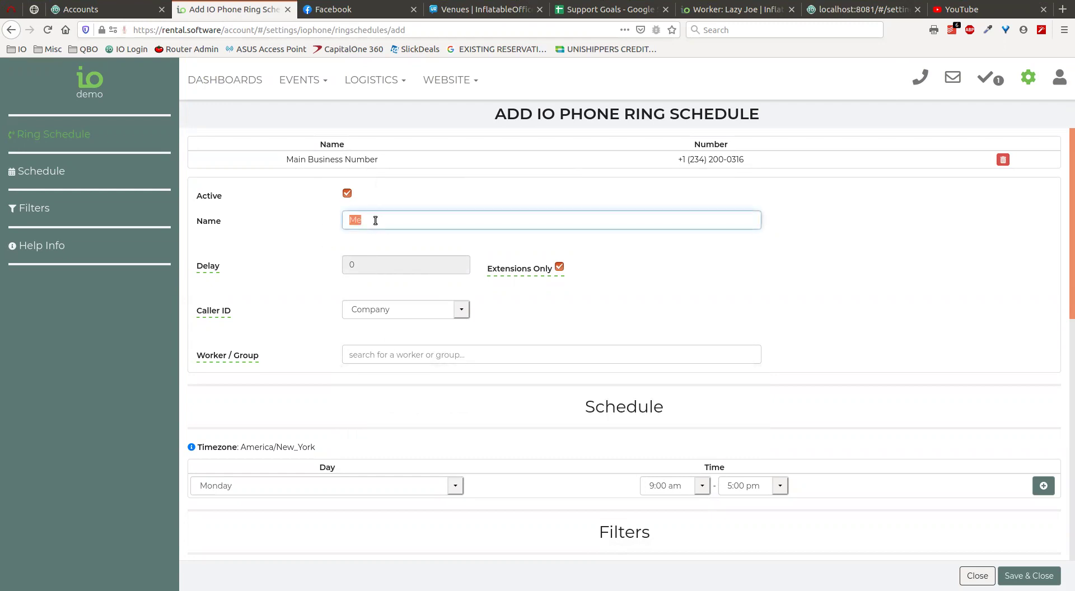
text(Jim Jones - Phone Tree)
click(543, 354)
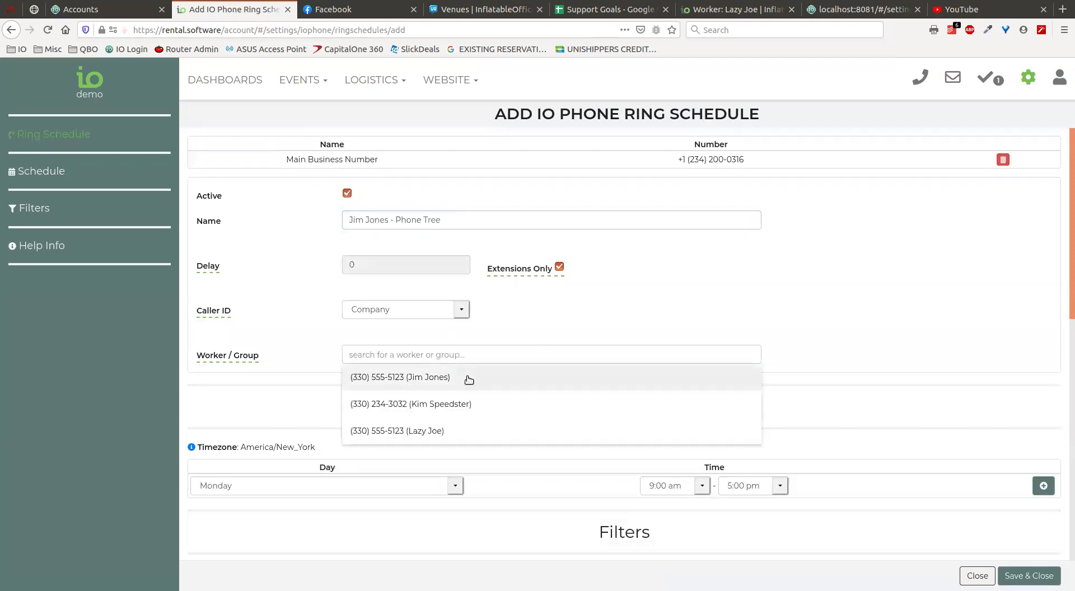
click(468, 377)
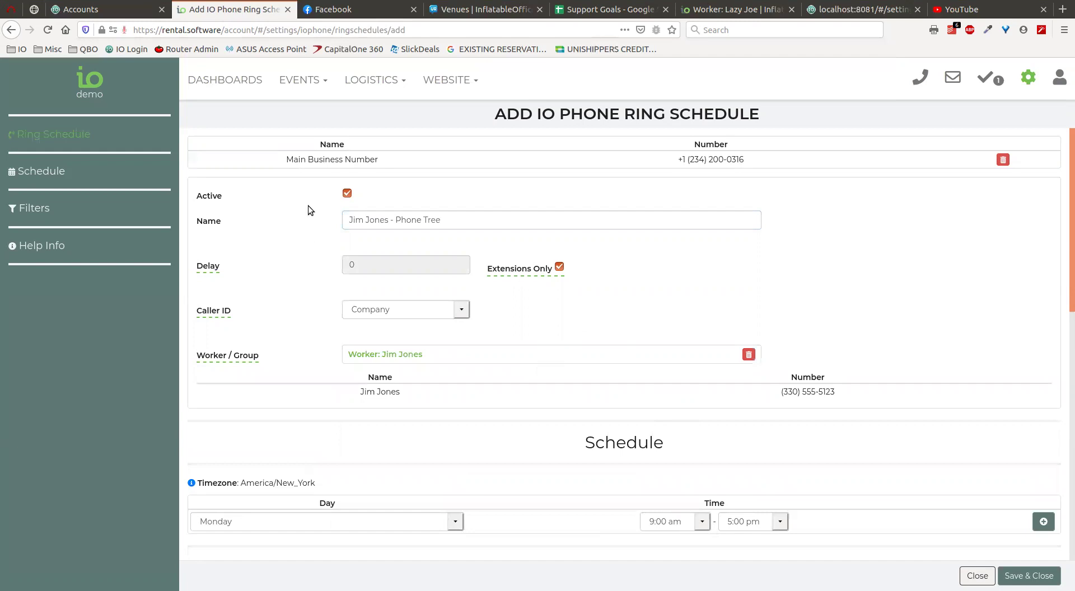
- Add a Monday 9:00 am–5:00 pm slot, save the schedule, and return to IO Phone settings
scroll(516, 396, down, 2)
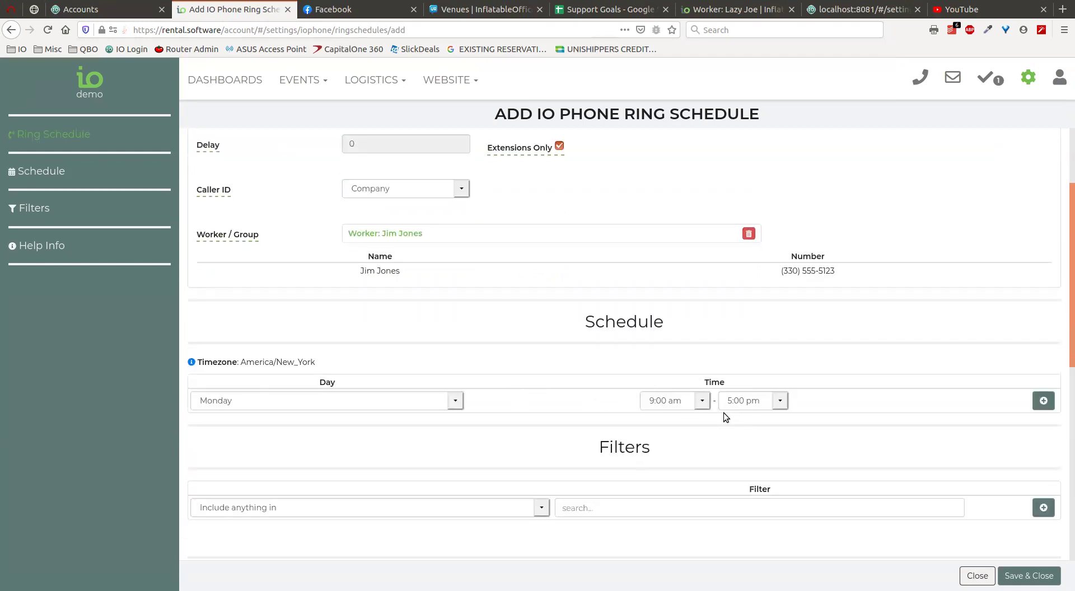
scroll(690, 419, down, 3)
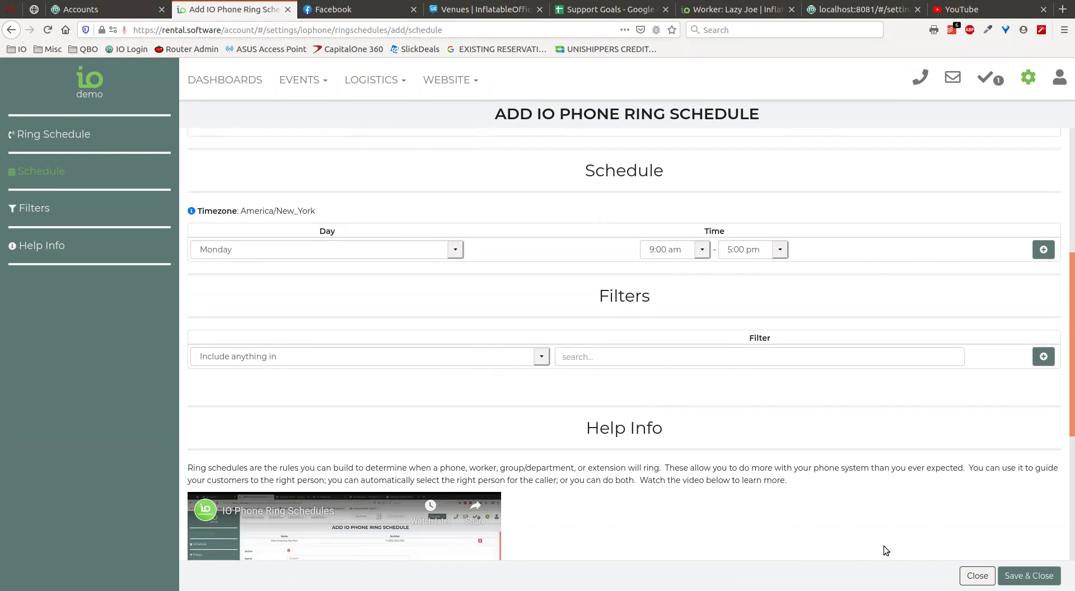
scroll(781, 493, up, 3)
scroll(760, 498, up, 2)
scroll(621, 414, down, 5)
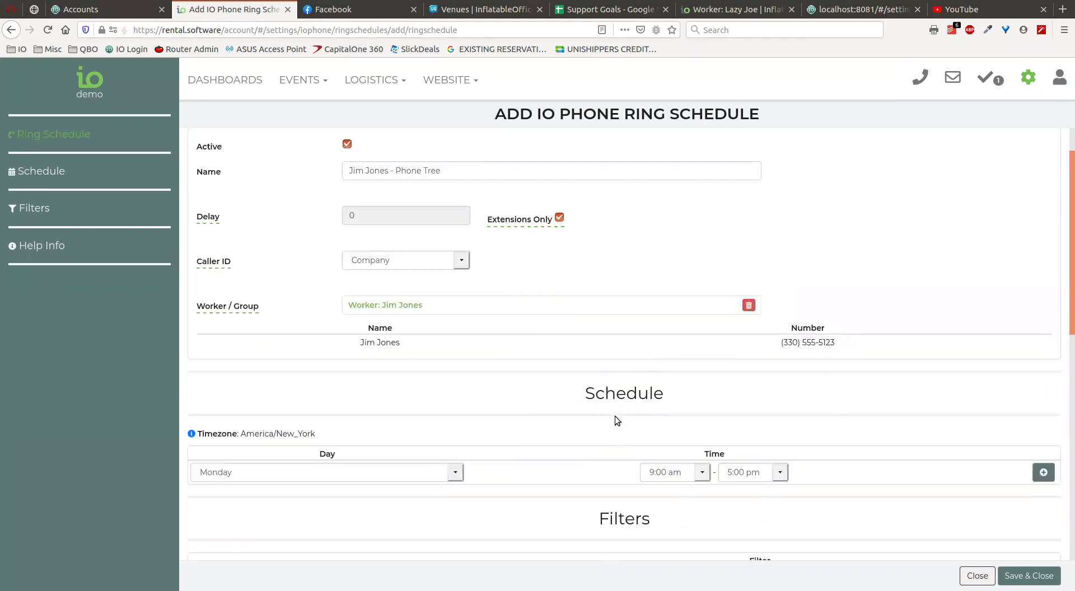
click(1020, 578)
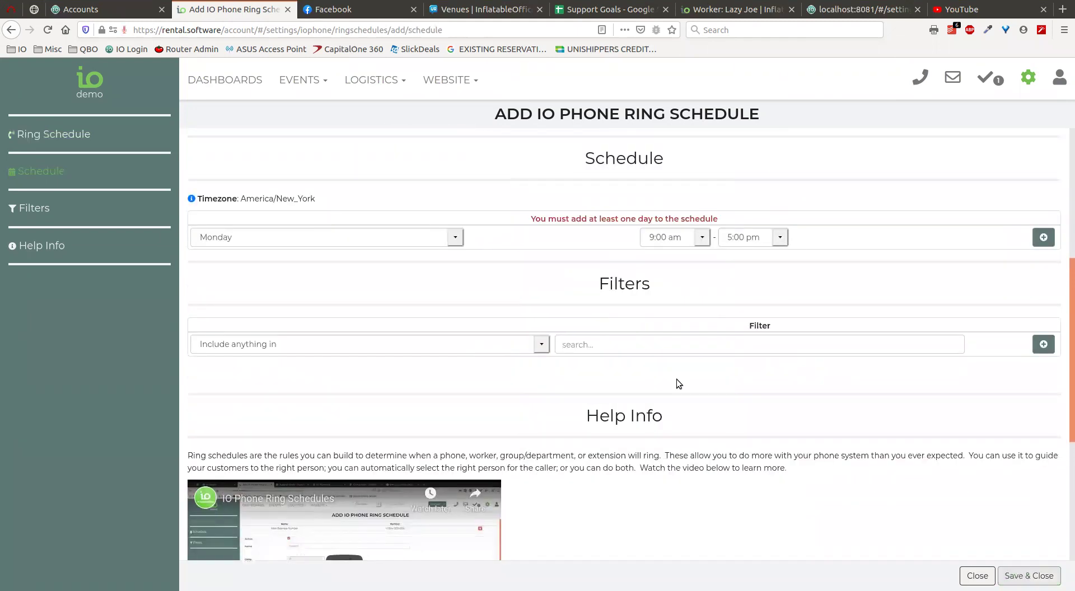
scroll(521, 406, up, 3)
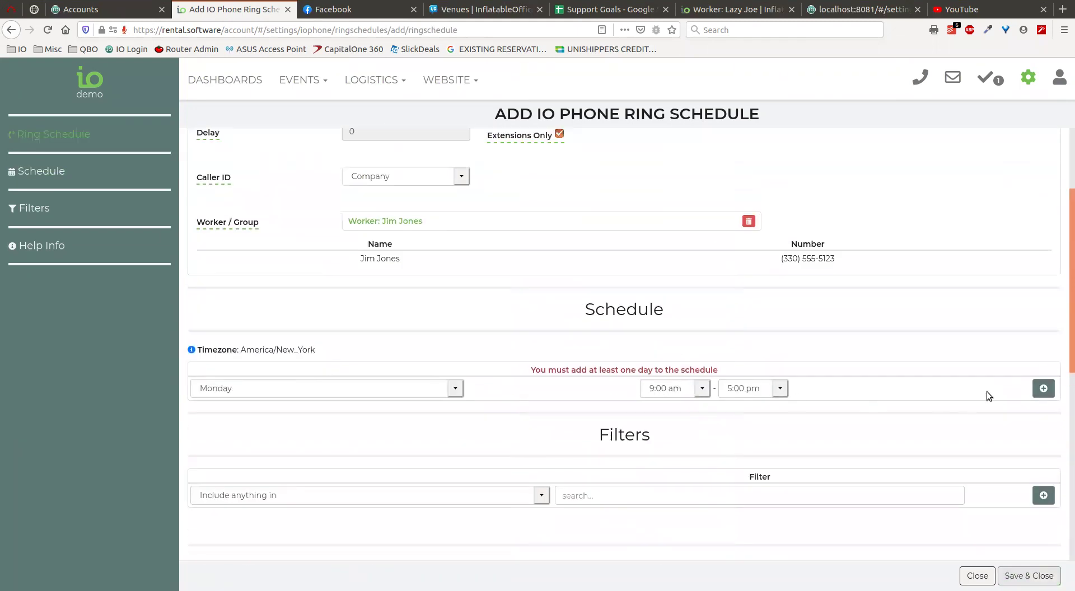
click(1042, 388)
scroll(823, 392, down, 3)
click(1020, 578)
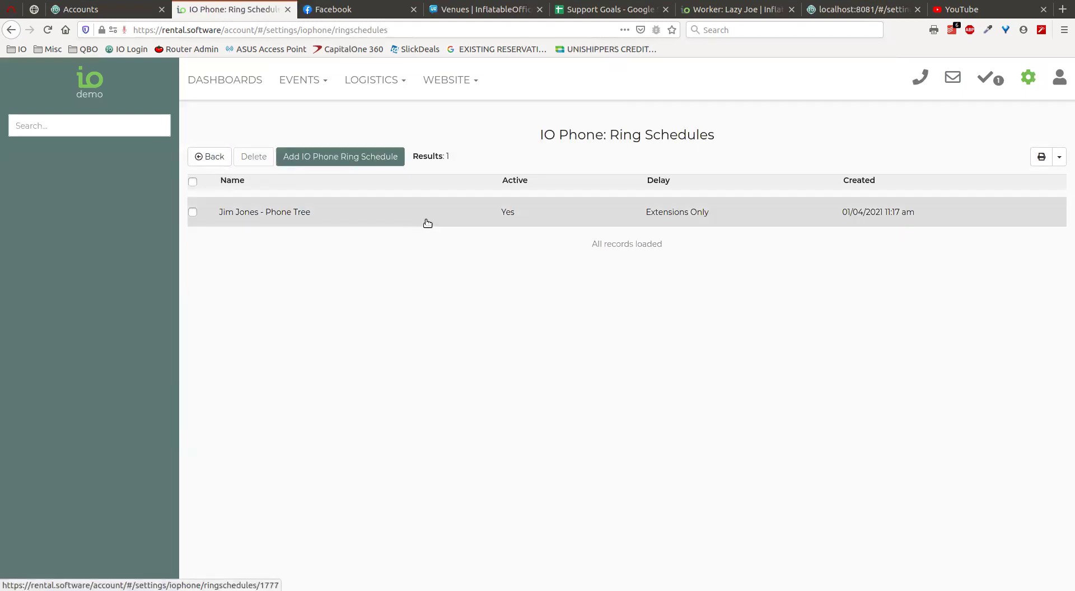
click(211, 157)
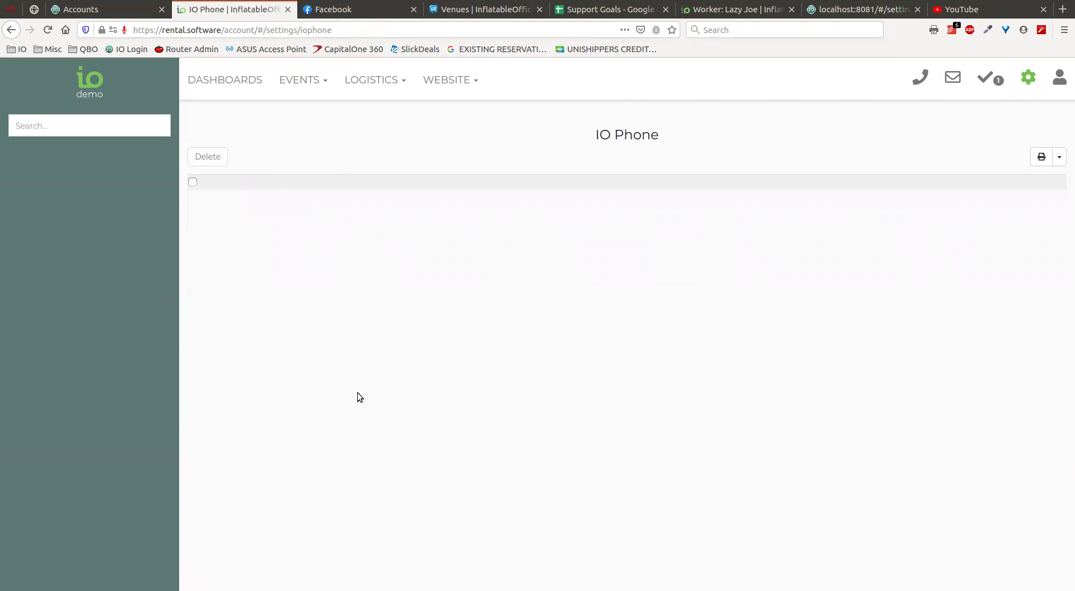
- Create a phone group named 'Support Group' with two workers as members
click(346, 296)
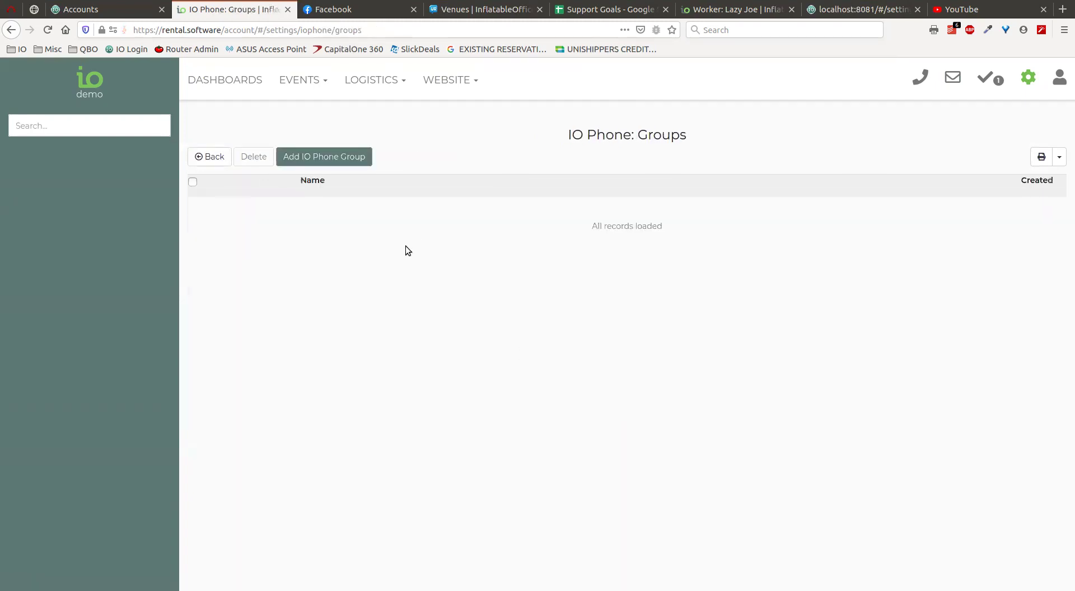
click(315, 160)
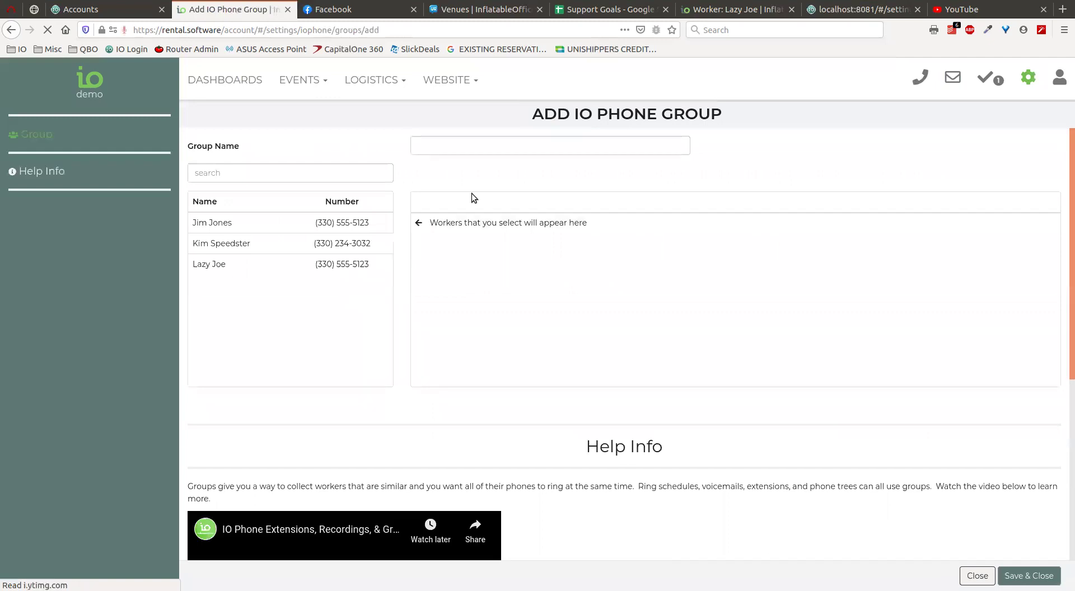
click(482, 141)
text(Support Group)
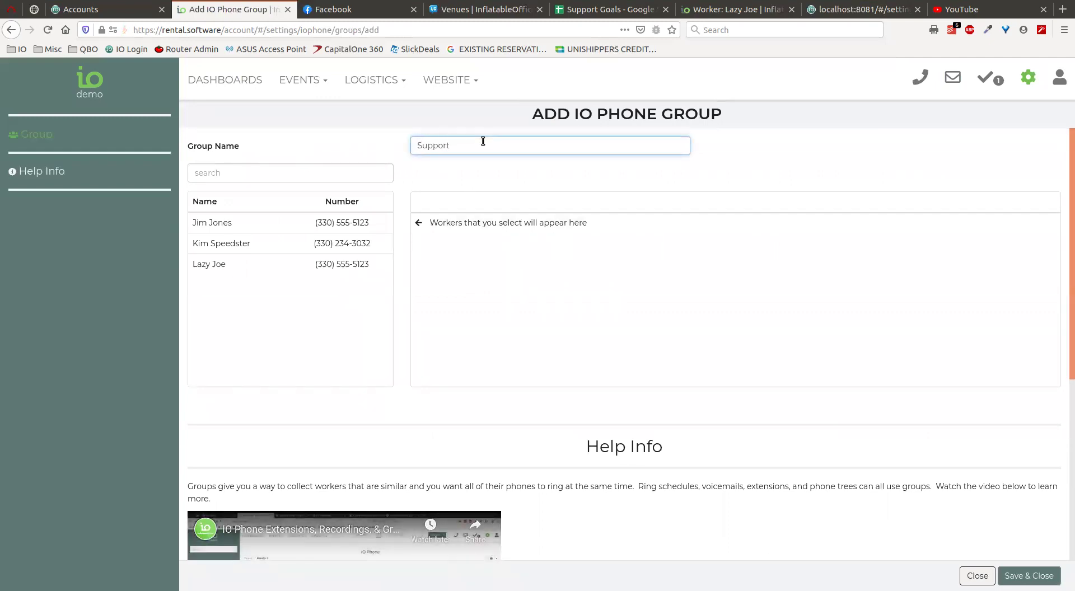
click(246, 230)
click(255, 227)
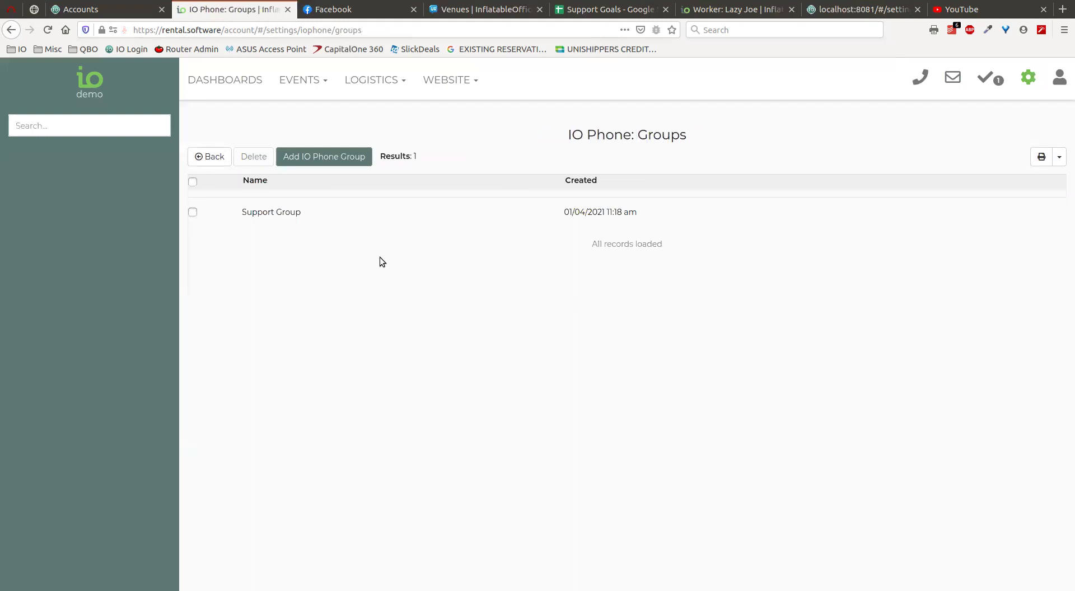
click(213, 158)
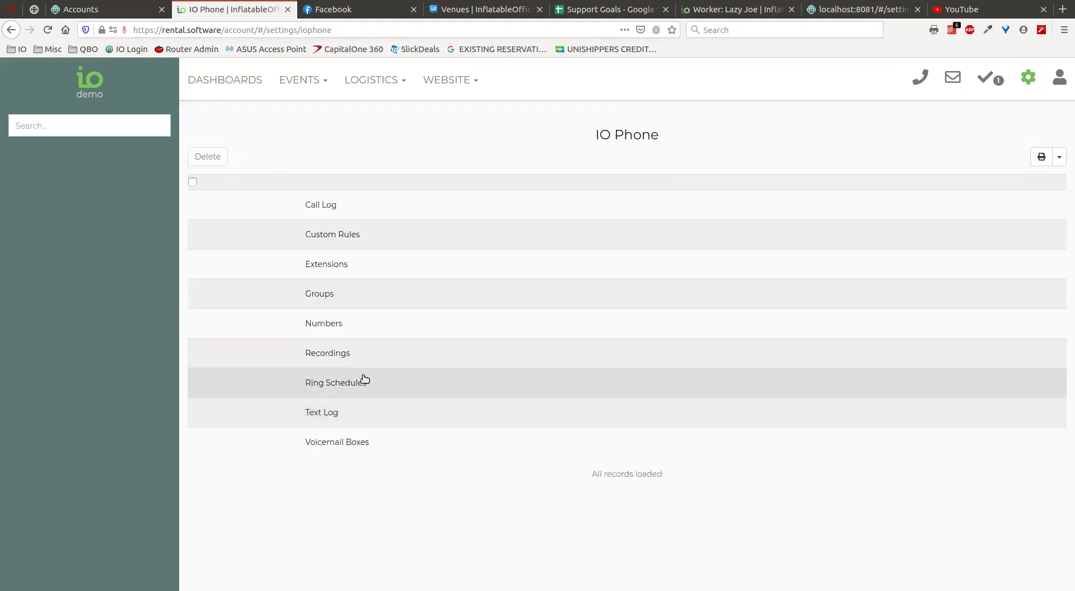
- Change the Phone Tree ring schedule to ring Support Group instead of the single worker, and save
click(362, 382)
click(487, 210)
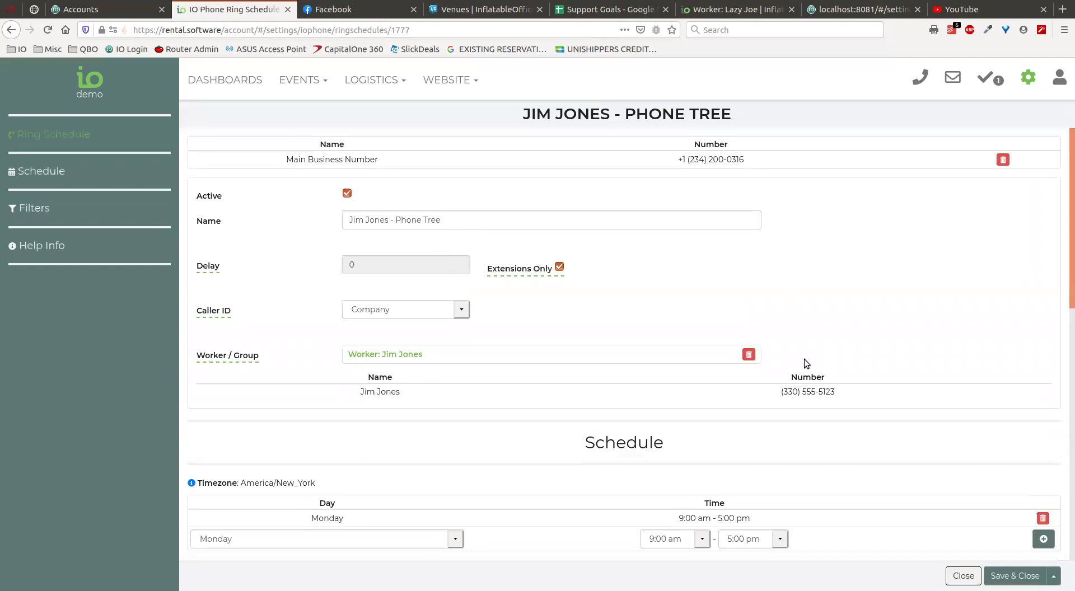
click(748, 354)
click(520, 358)
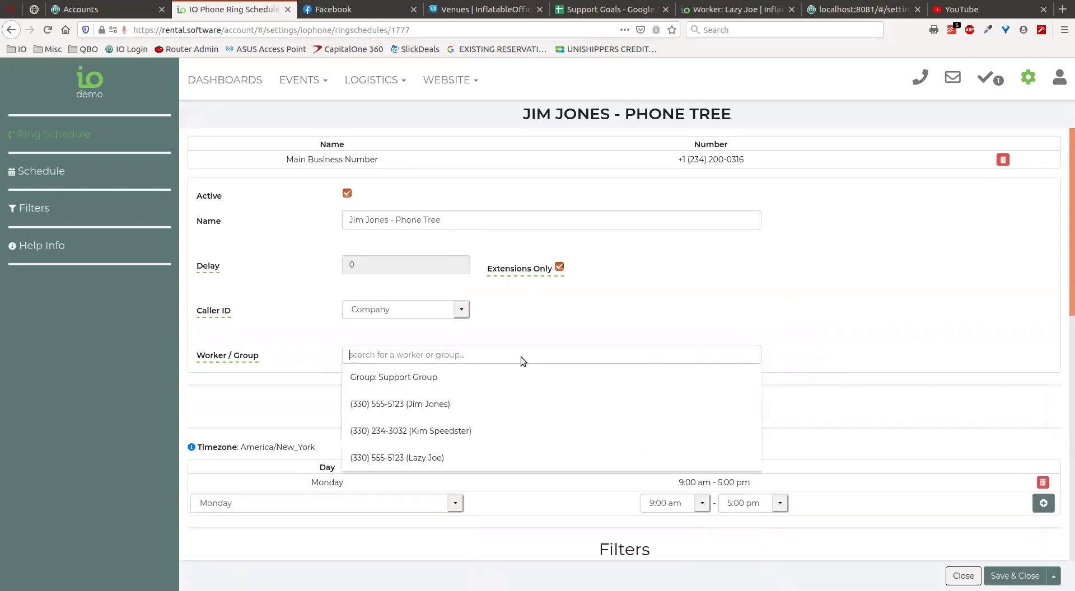
click(465, 376)
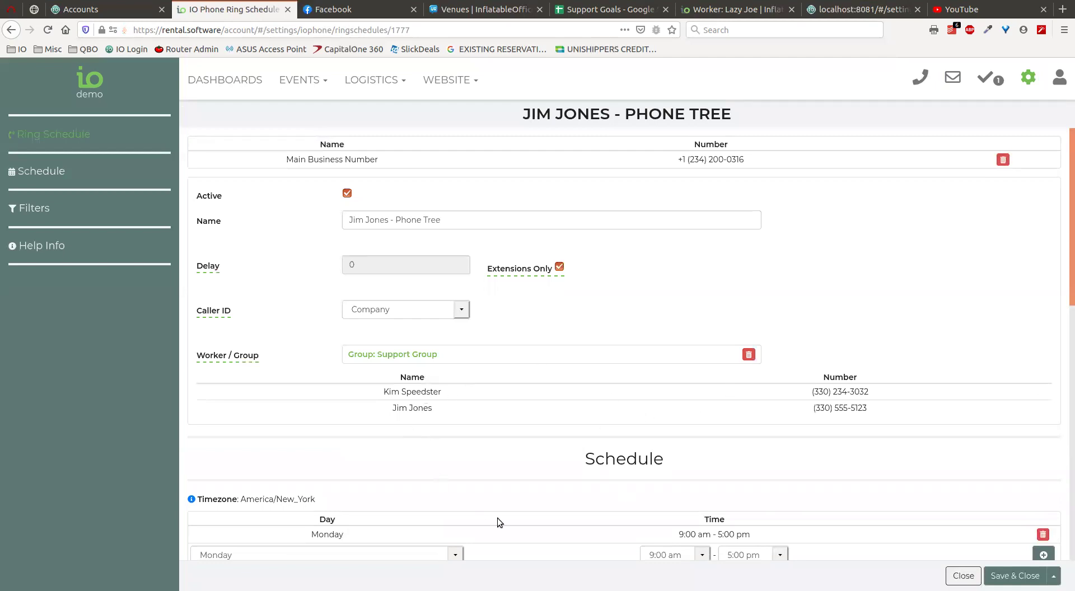
click(1004, 577)
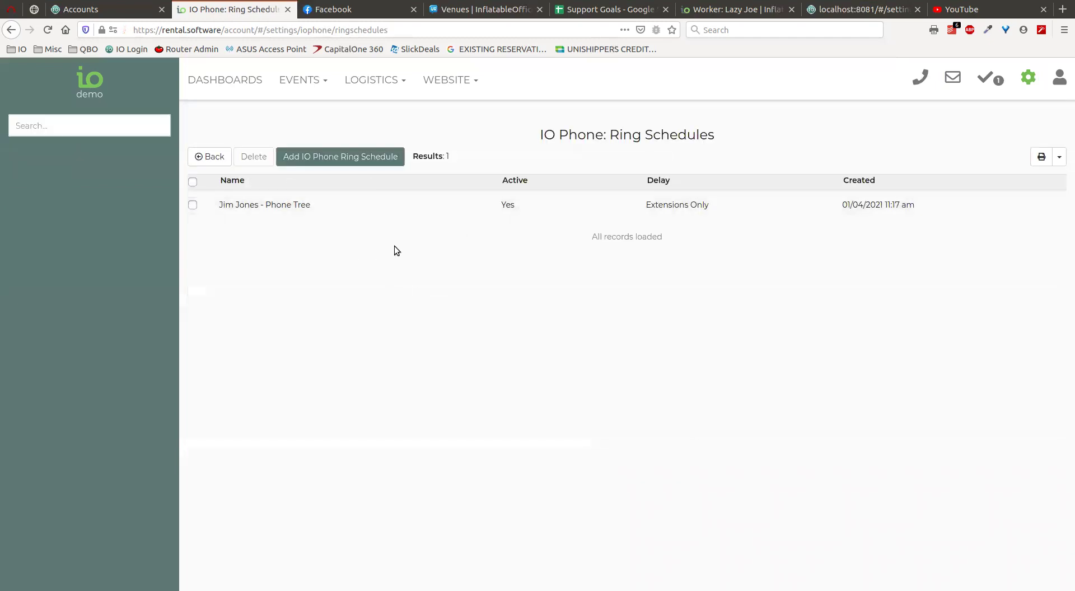
- Start a new phone extension named 'Business Hour' with digit 2
click(223, 158)
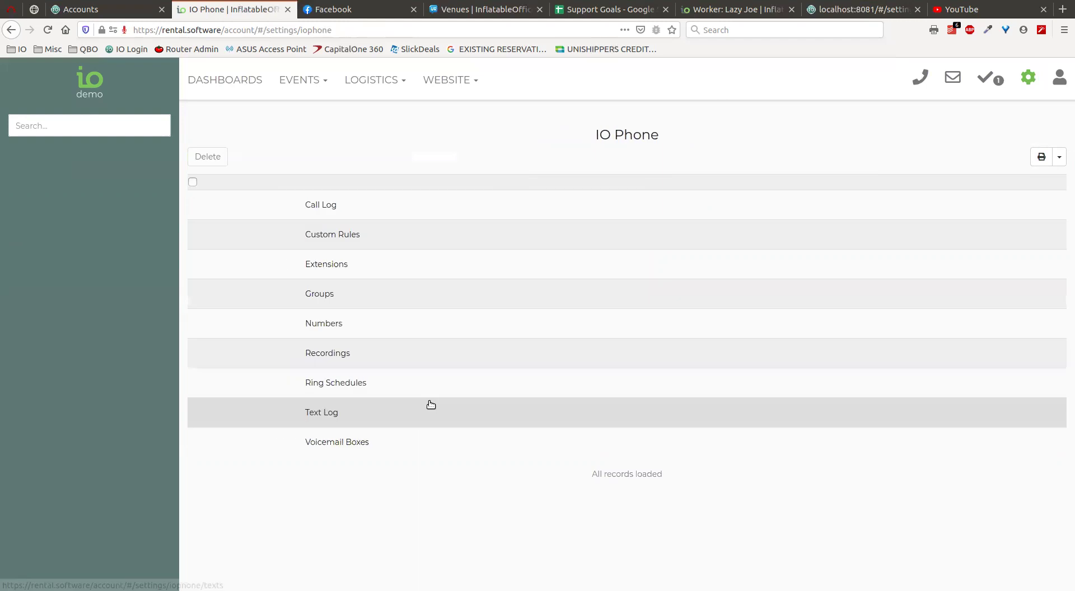
click(344, 273)
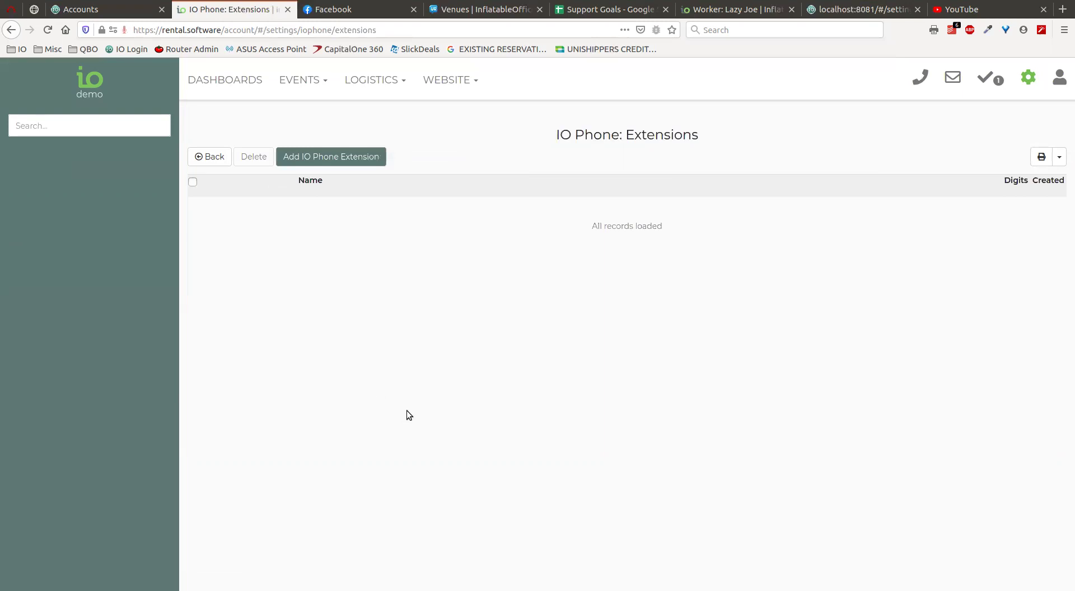
click(362, 162)
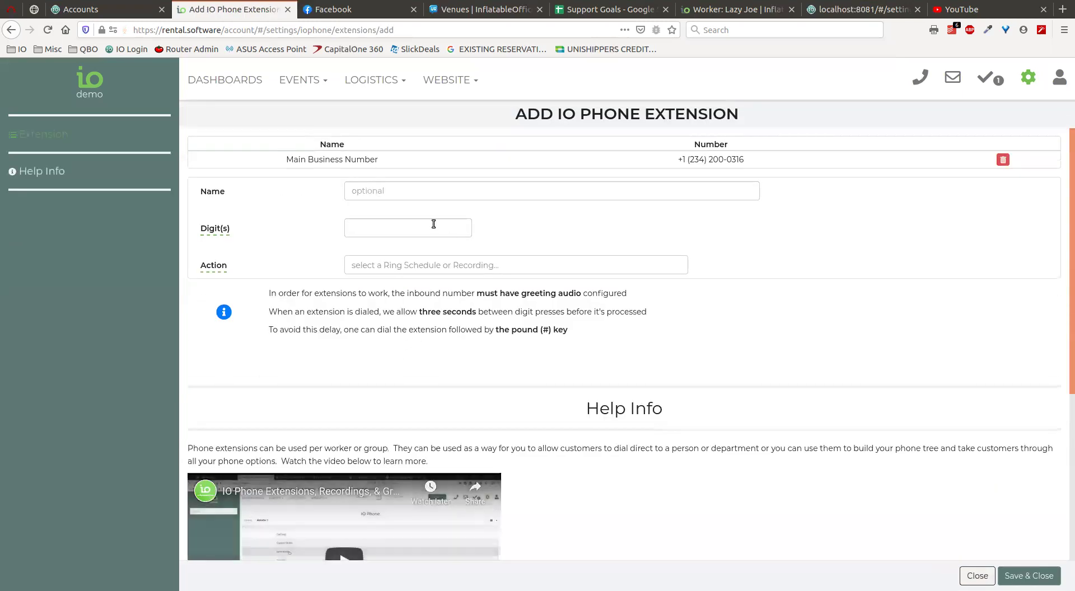
click(432, 230)
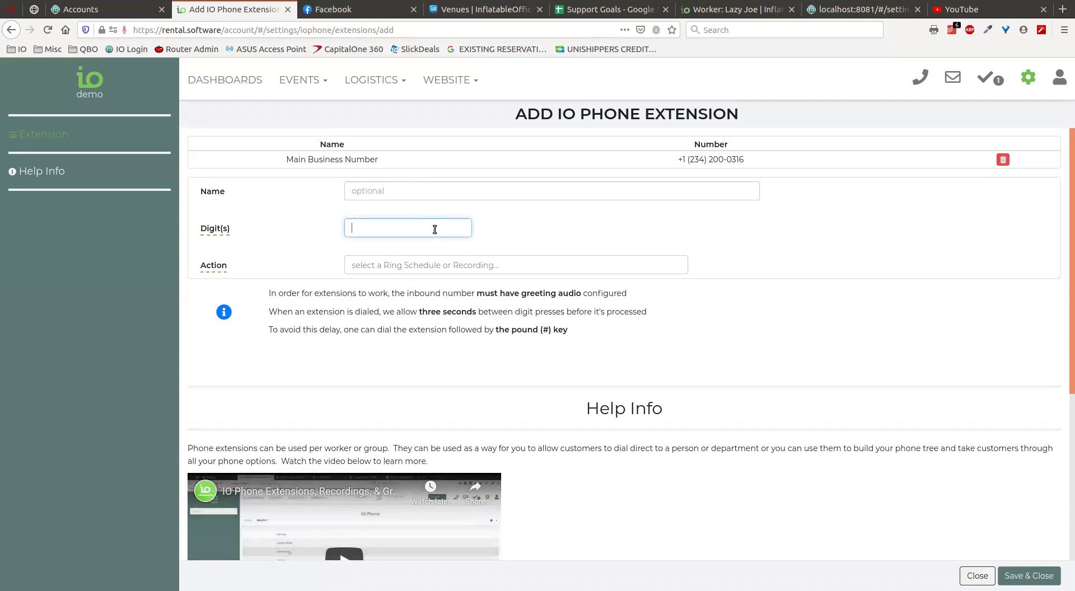
click(435, 190)
text(Business Hours)
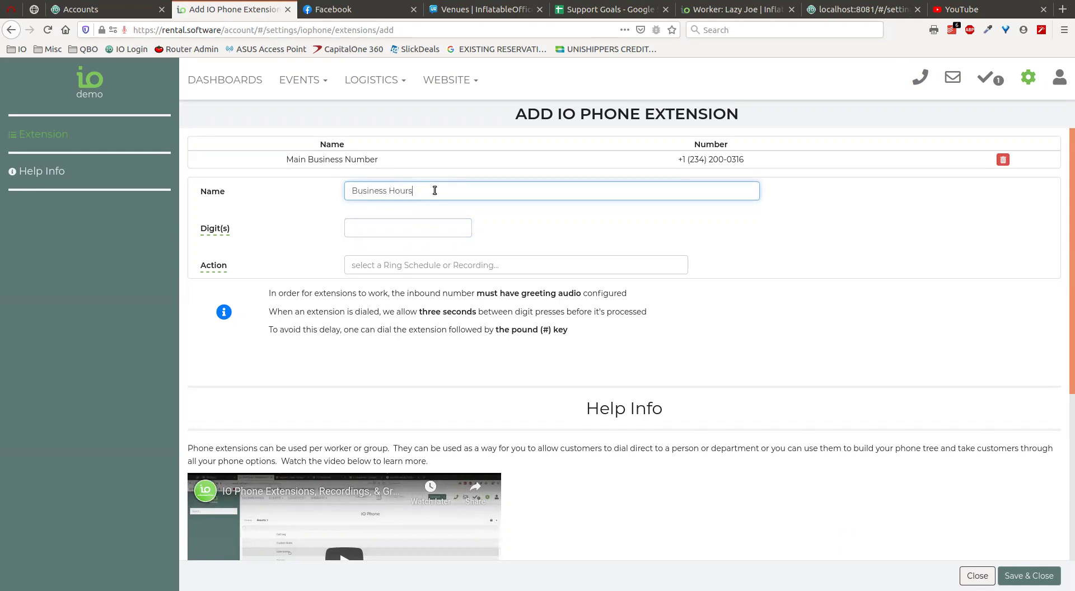
click(433, 229)
text(2)
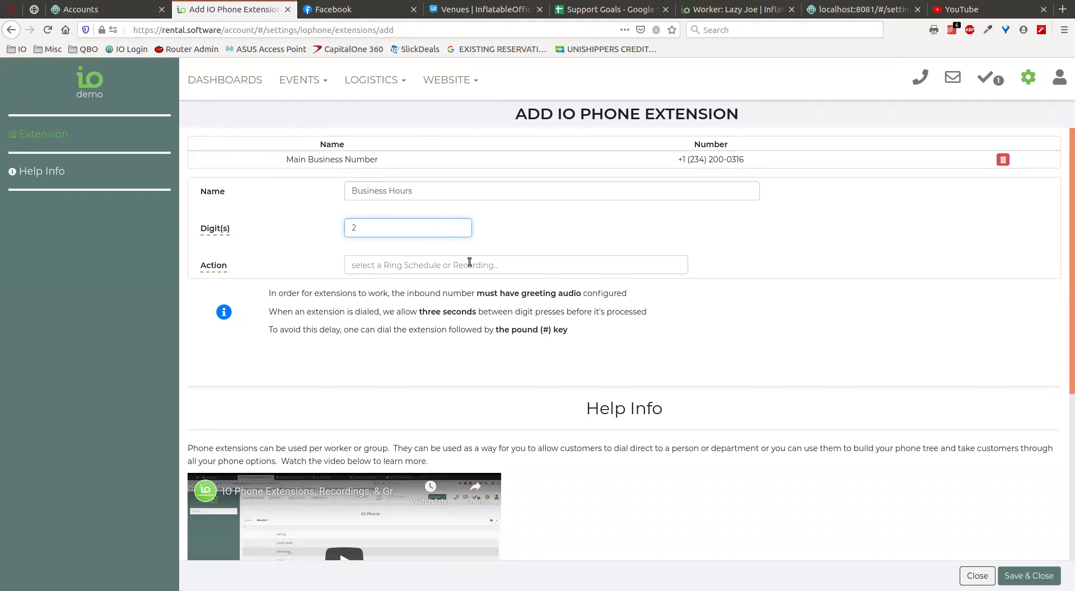
click(454, 271)
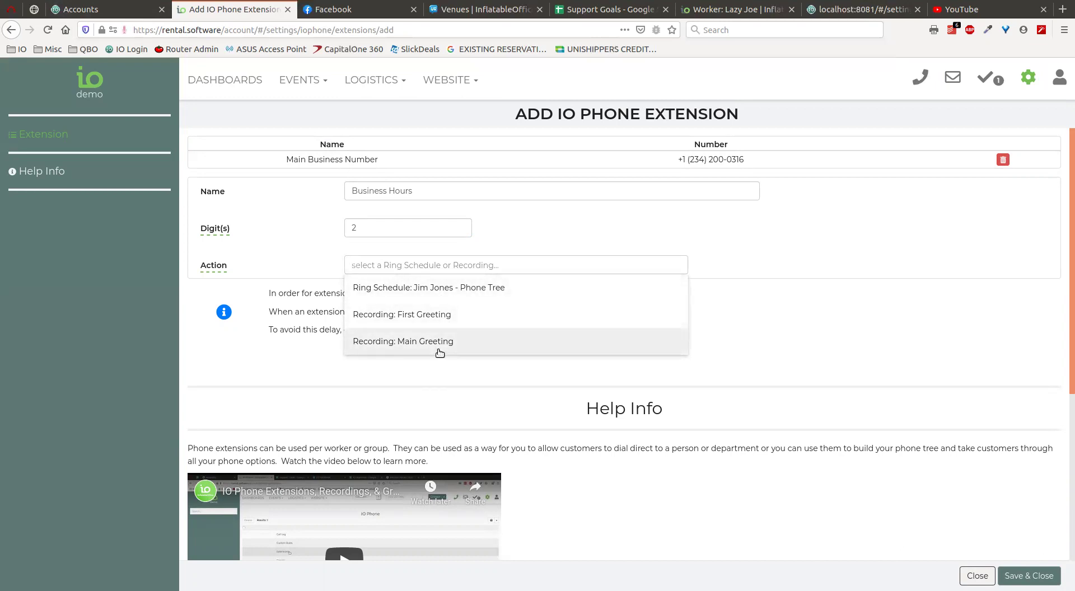
- Change it to digit 1, rename it after the Phone Tree schedule, and route it there
double_click(417, 227)
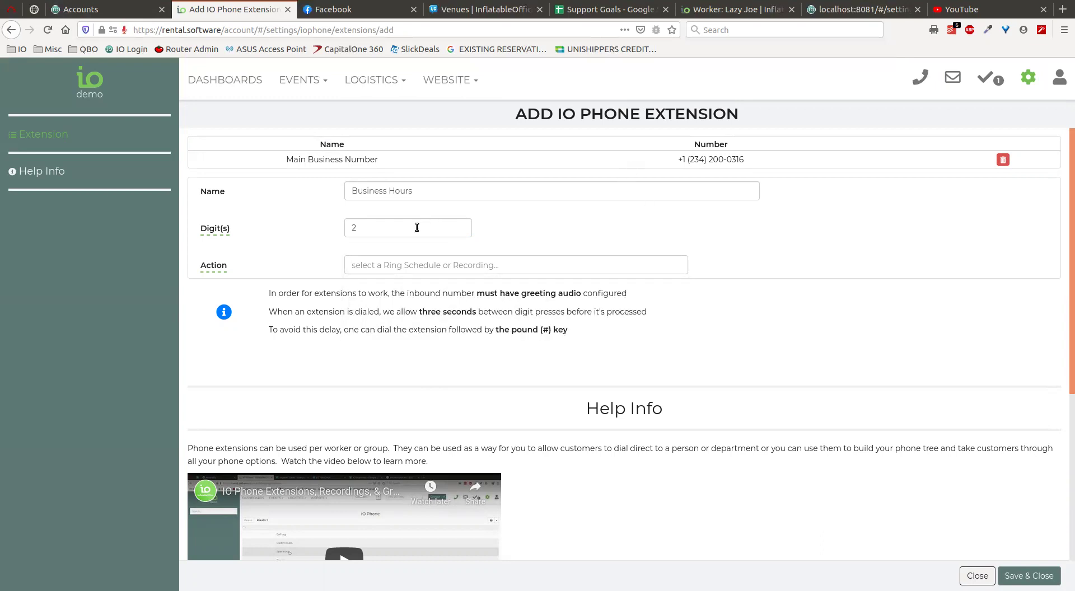
text(1)
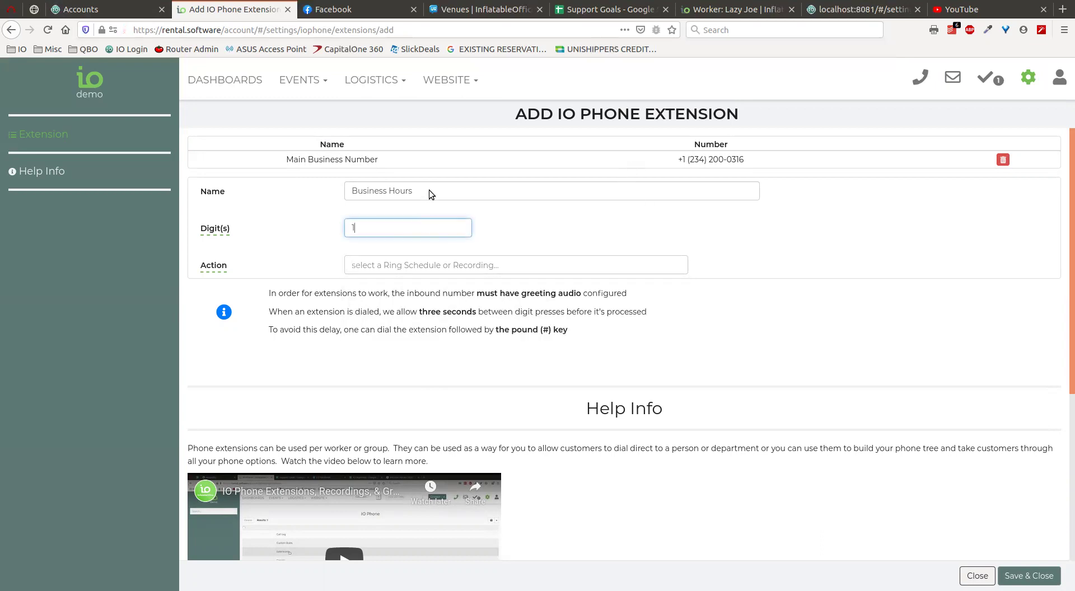
drag(429, 190, 305, 192)
text(Jim Jon)
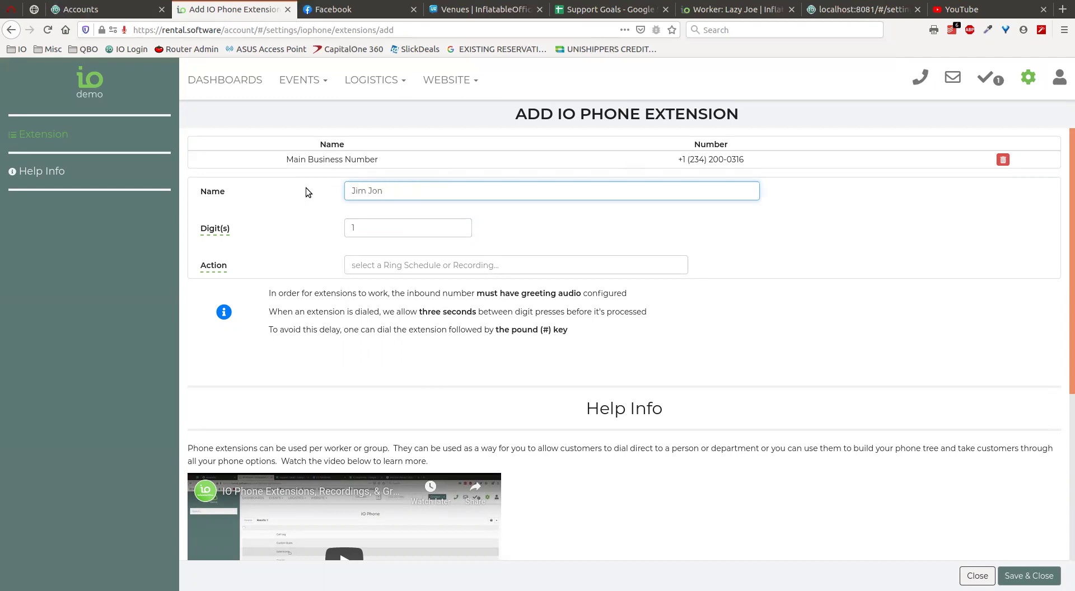
text(es - Phone Tree)
click(425, 267)
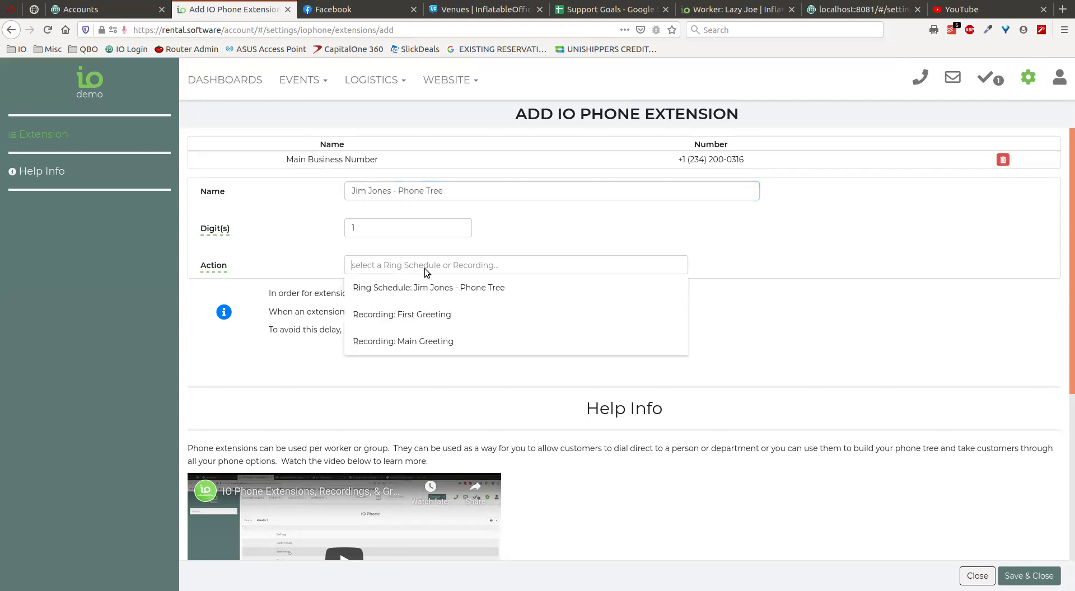
click(459, 288)
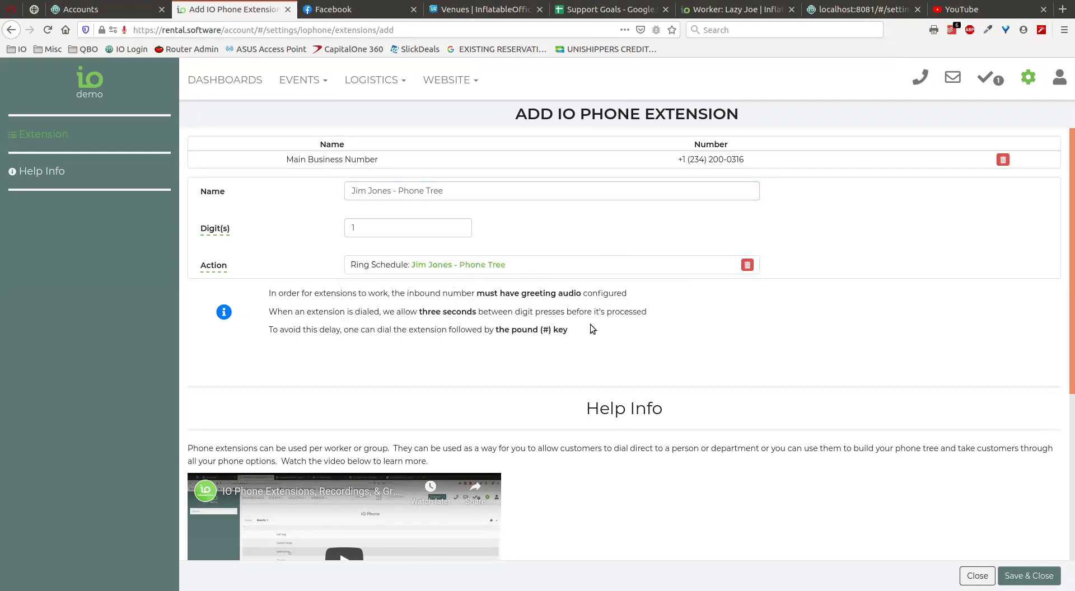
- Save the phone tree extension and start a new 'Business Hours' extension on digit 2
click(1029, 575)
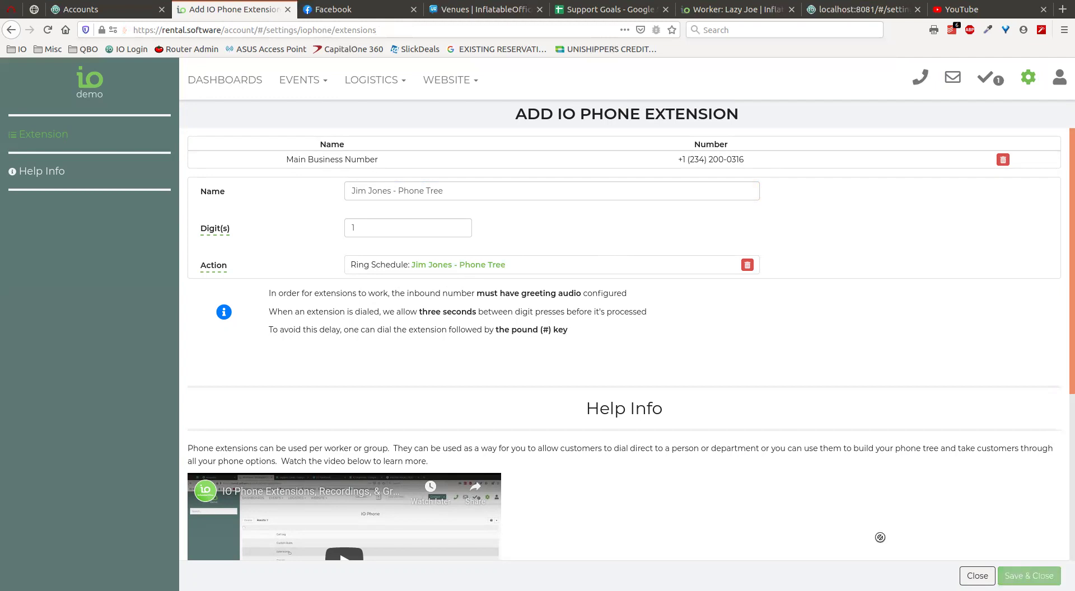
click(337, 160)
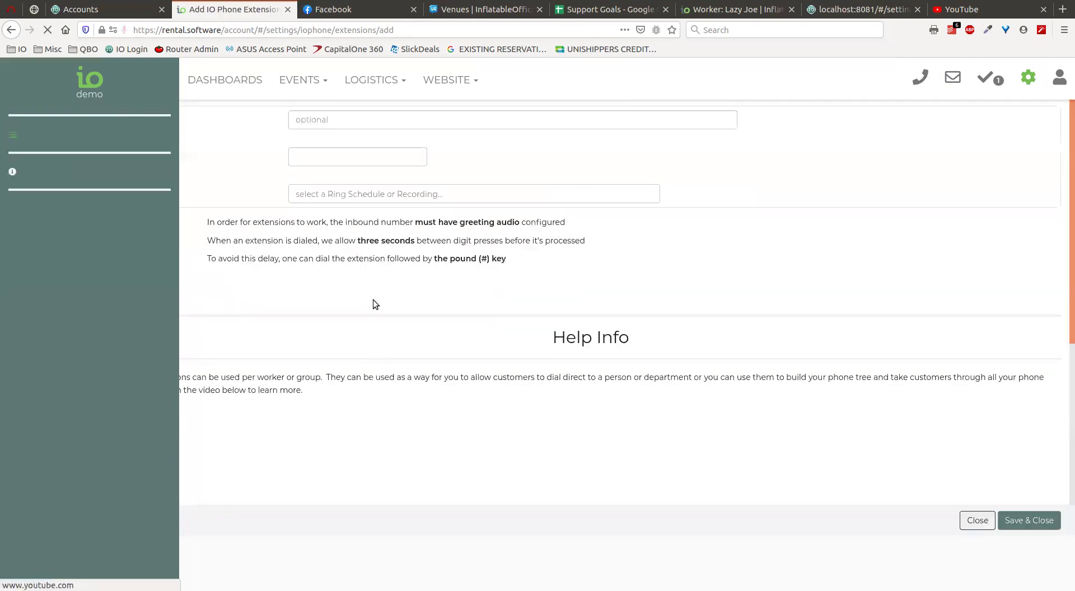
click(396, 191)
text(Business Hours)
key(Tab)
text(2)
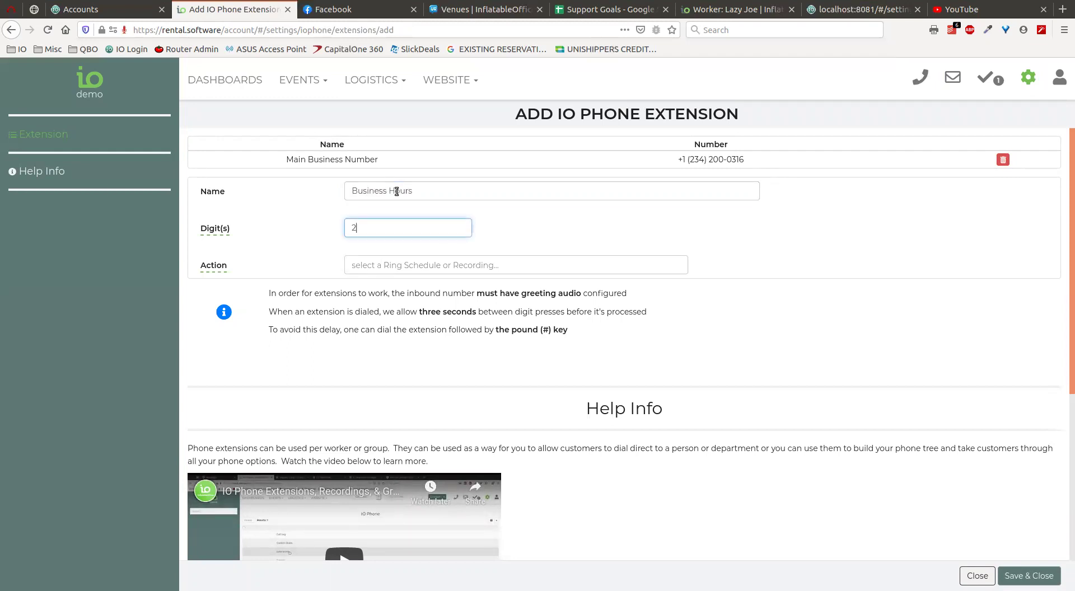
- Make Business Hours play the Main Greeting recording and save it
click(536, 272)
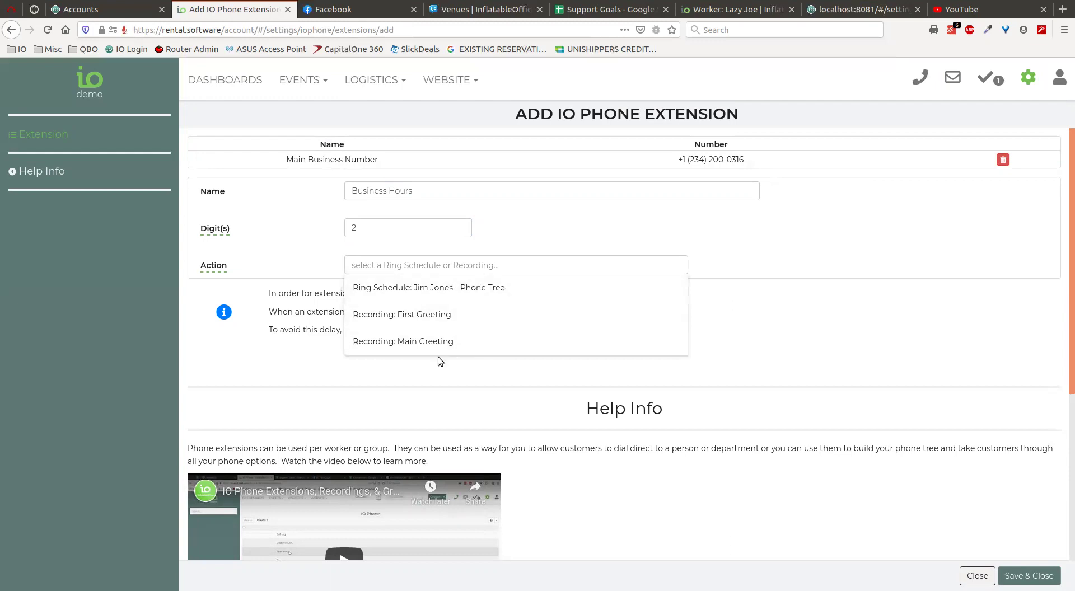
click(436, 341)
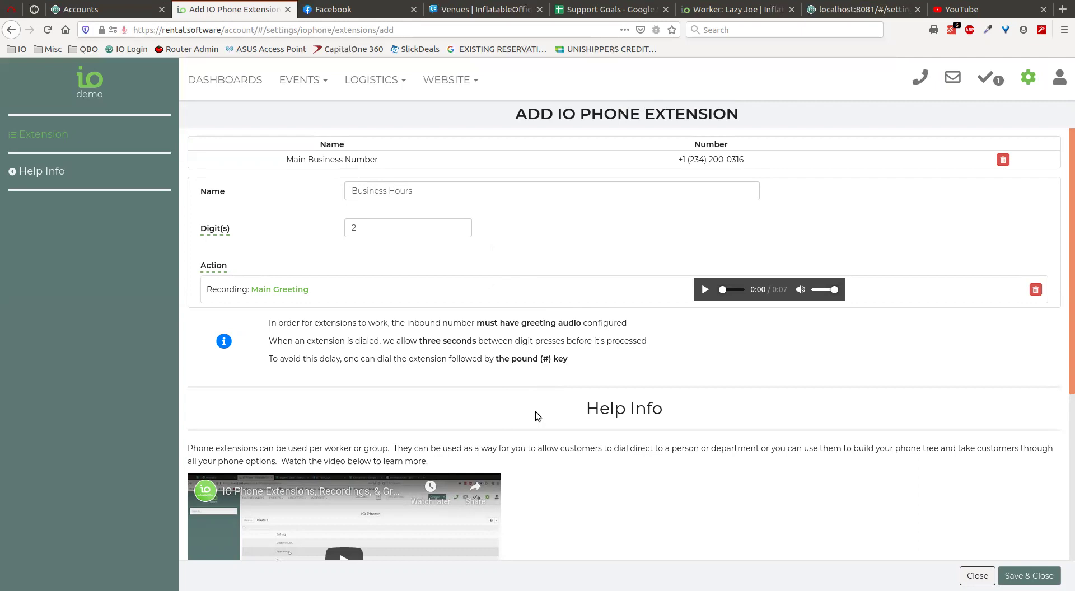
drag(495, 358, 569, 361)
click(571, 355)
click(1028, 576)
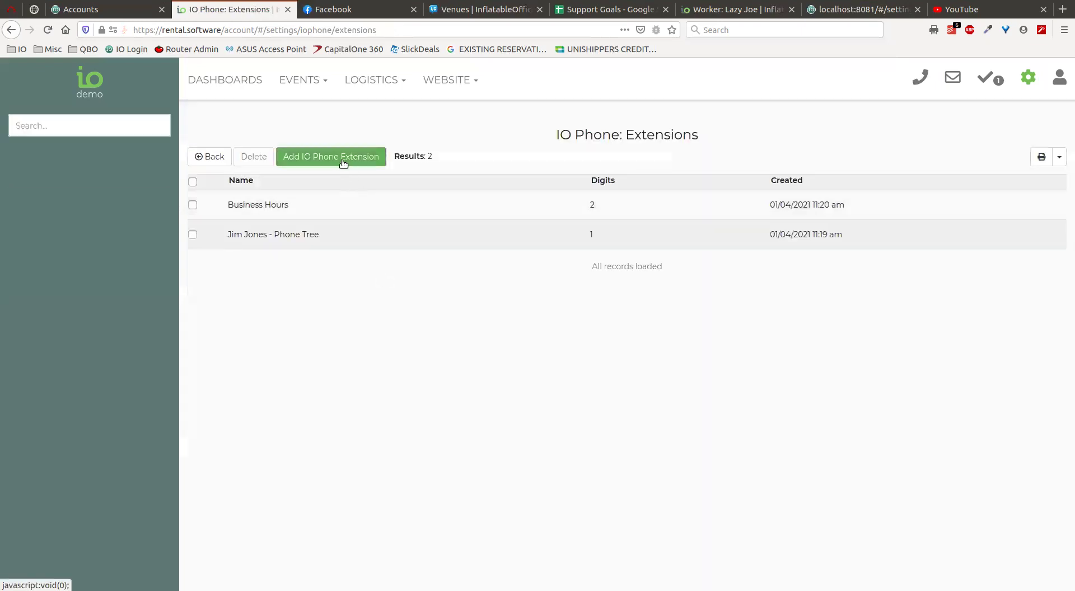
click(330, 157)
click(414, 220)
click(431, 192)
click(401, 231)
text(3)
click(412, 191)
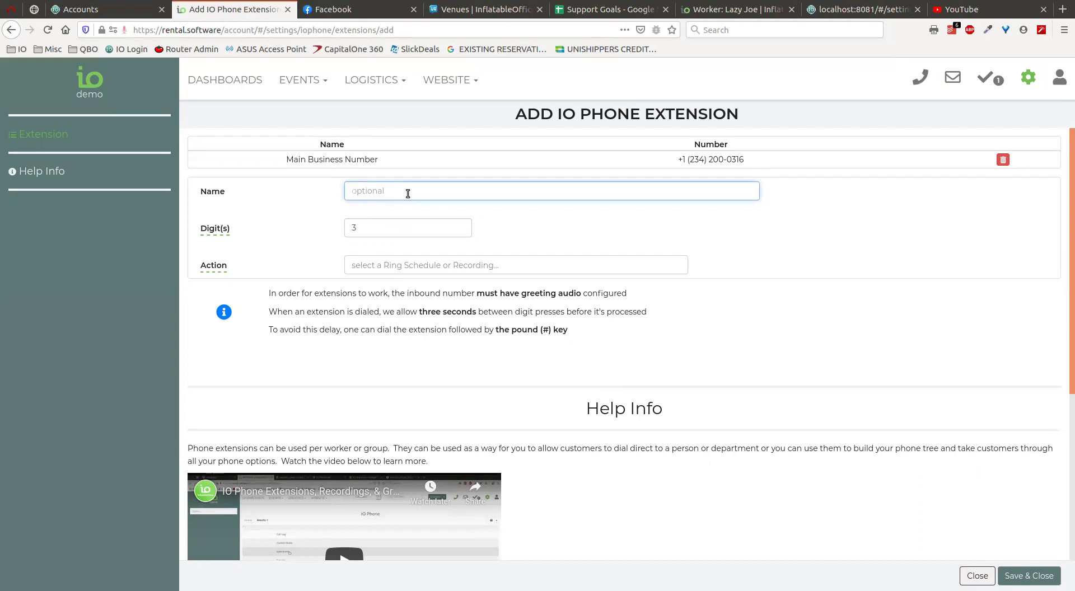
text(Emergency)
click(388, 264)
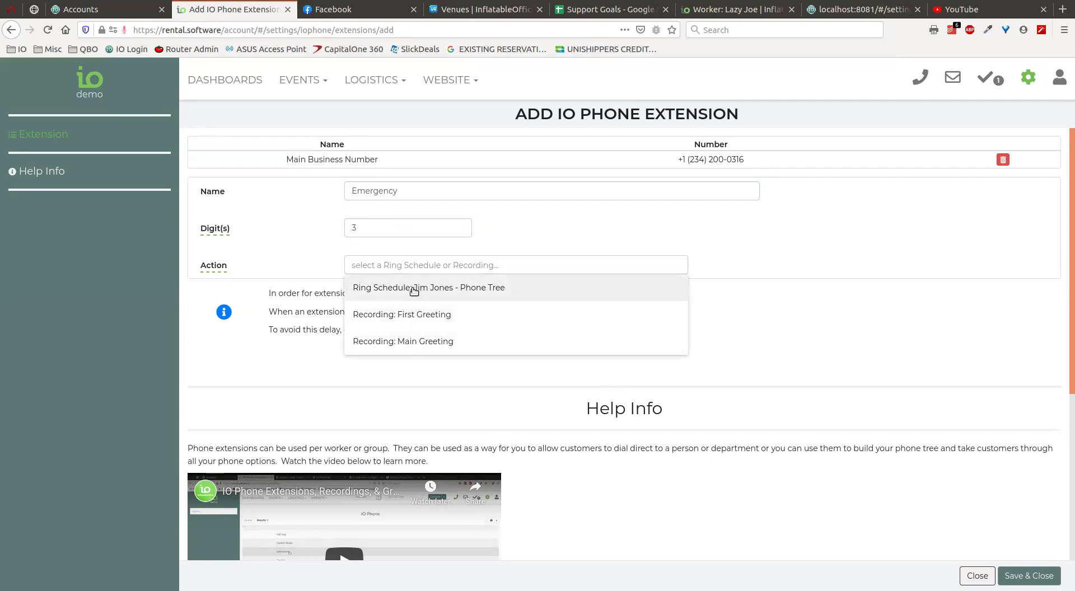
click(414, 291)
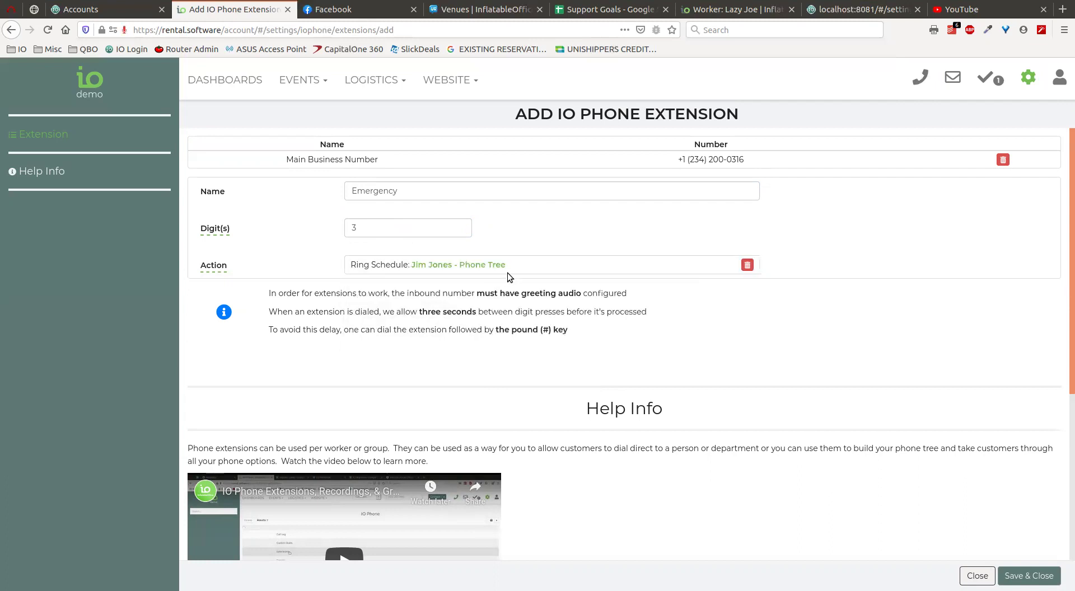
click(448, 231)
double_click(448, 230)
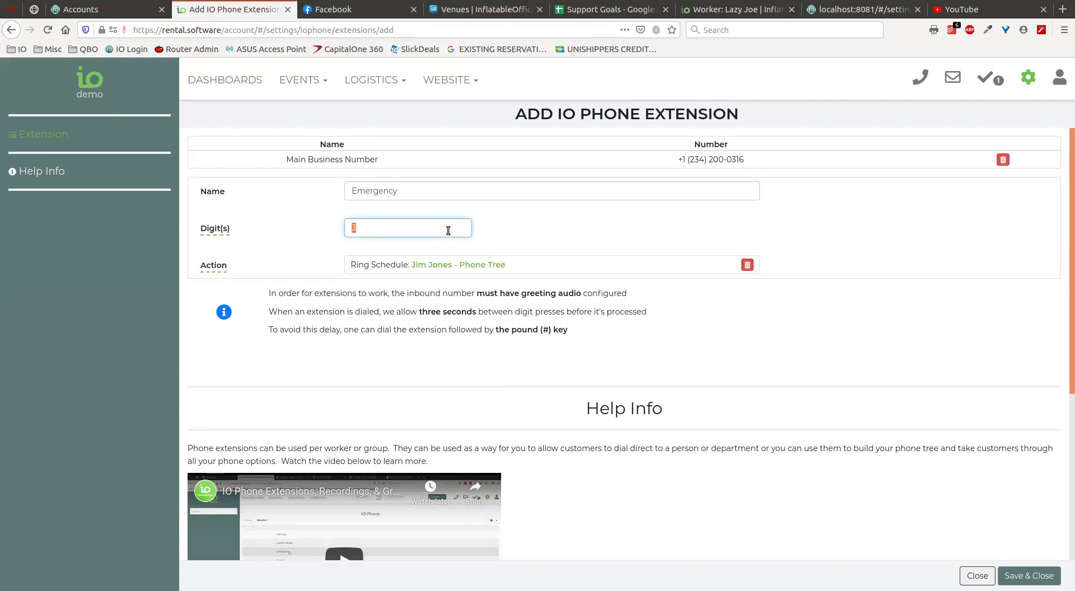
text(4)
click(456, 192)
double_click(456, 192)
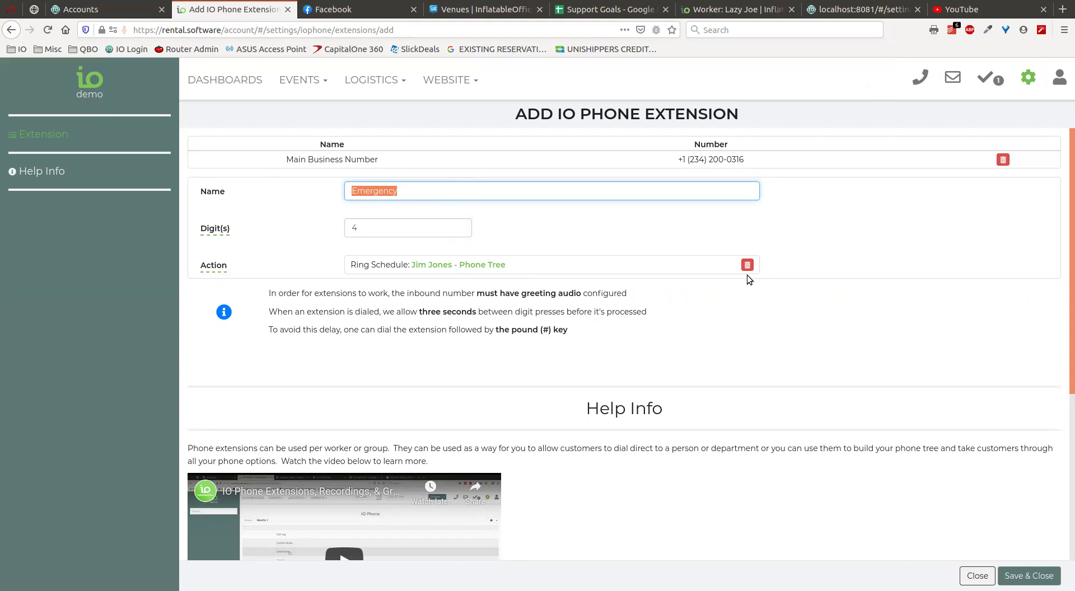
click(975, 576)
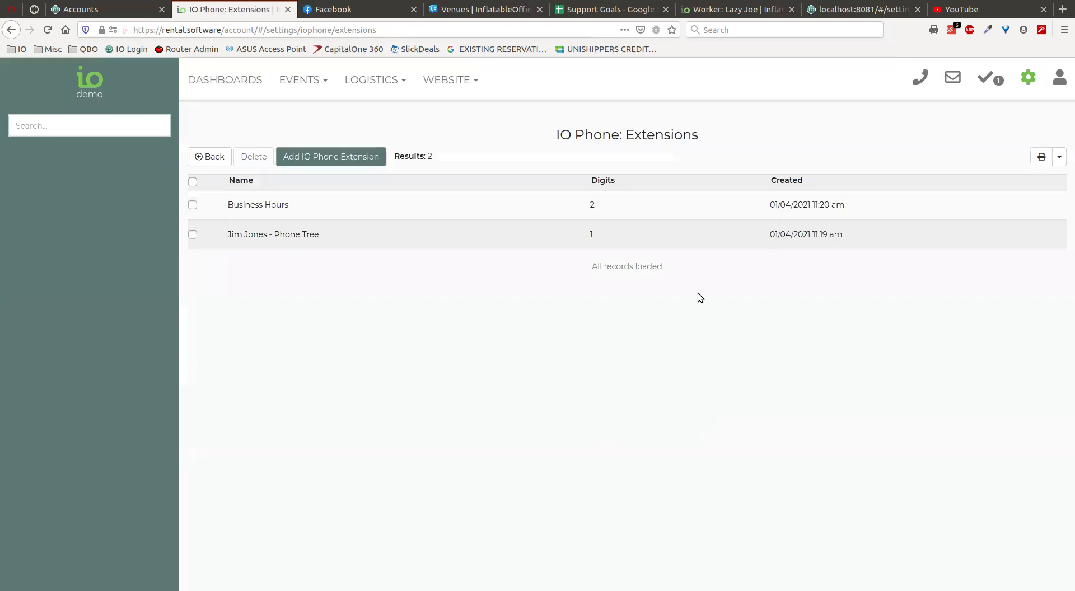
- Open the Voicemail Boxes list and close a new voicemail box form without saving
click(210, 156)
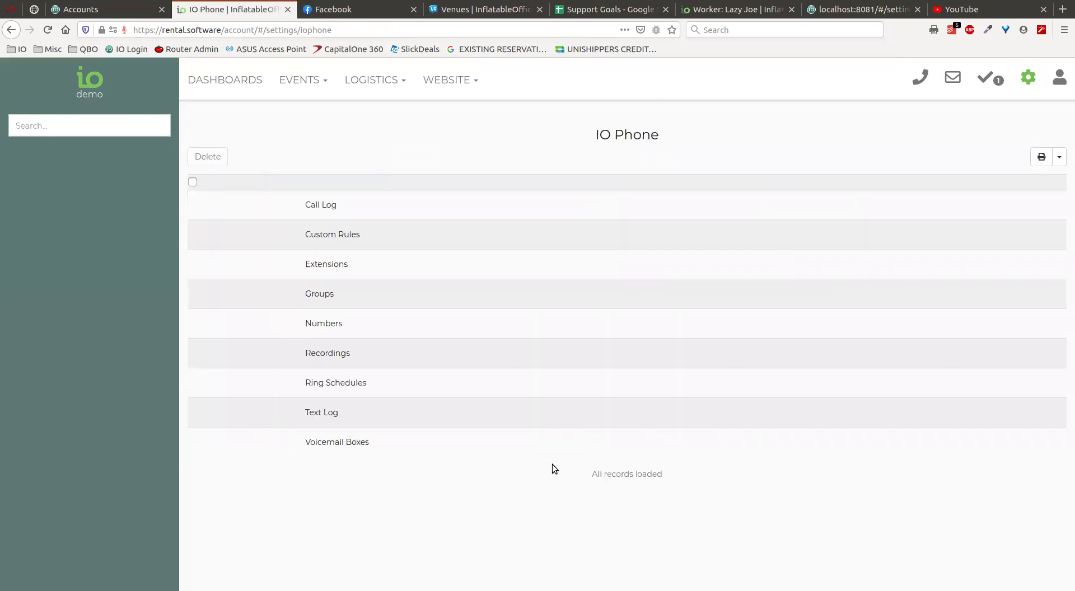
click(397, 443)
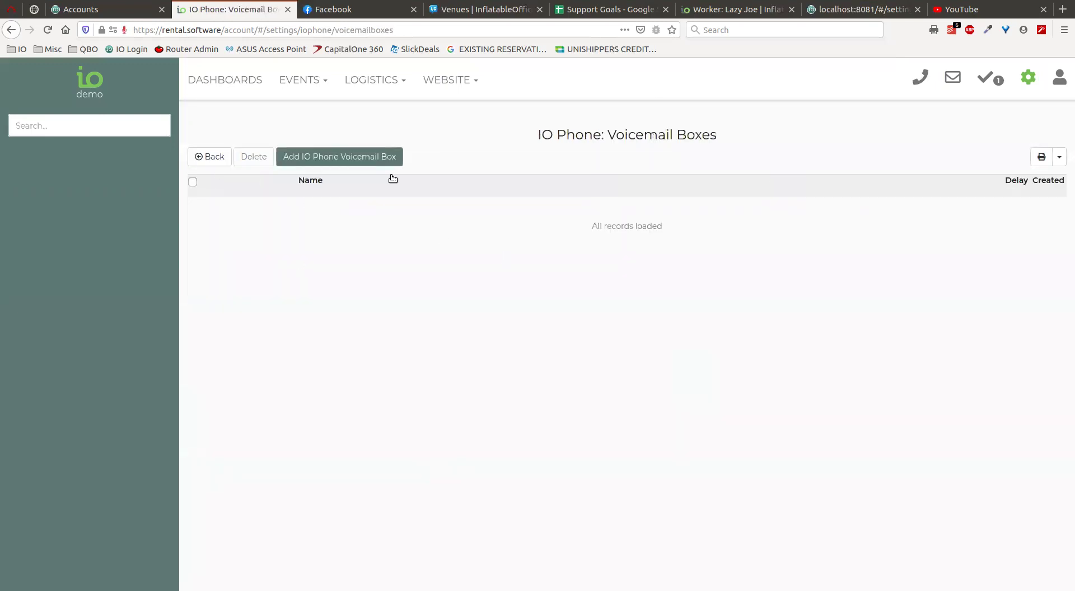
click(386, 160)
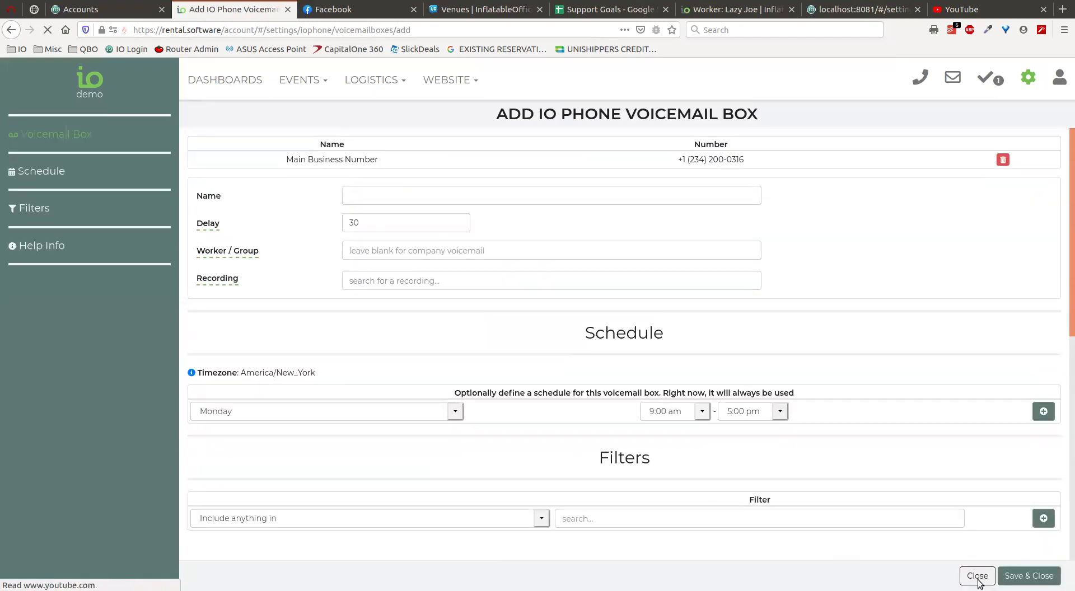
click(977, 576)
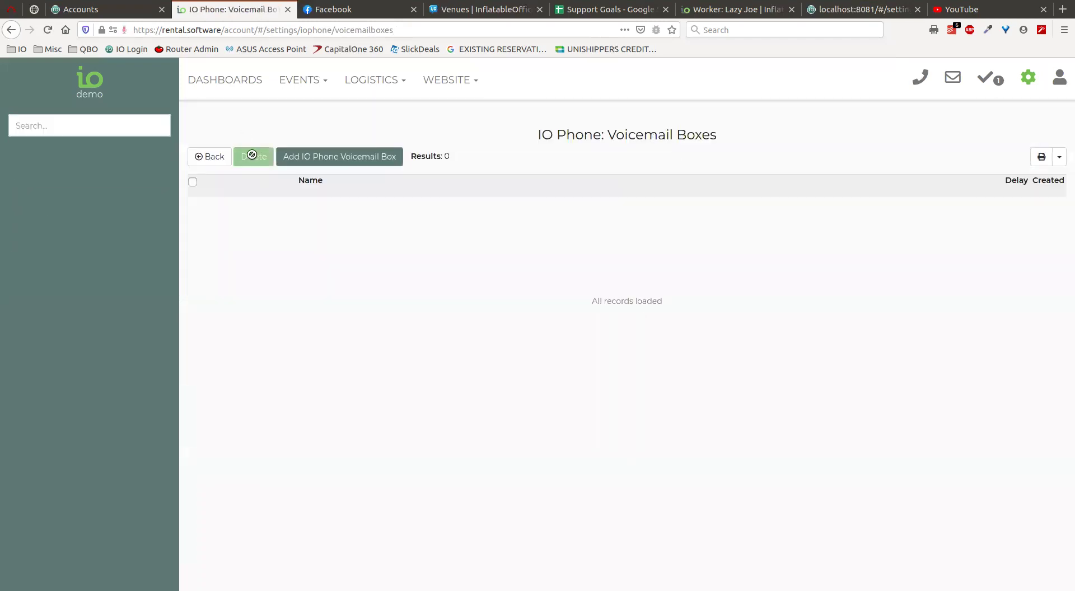
- Return to Extensions and open a blank Add IO Phone Extension form, leaving its action unset
click(196, 166)
click(377, 266)
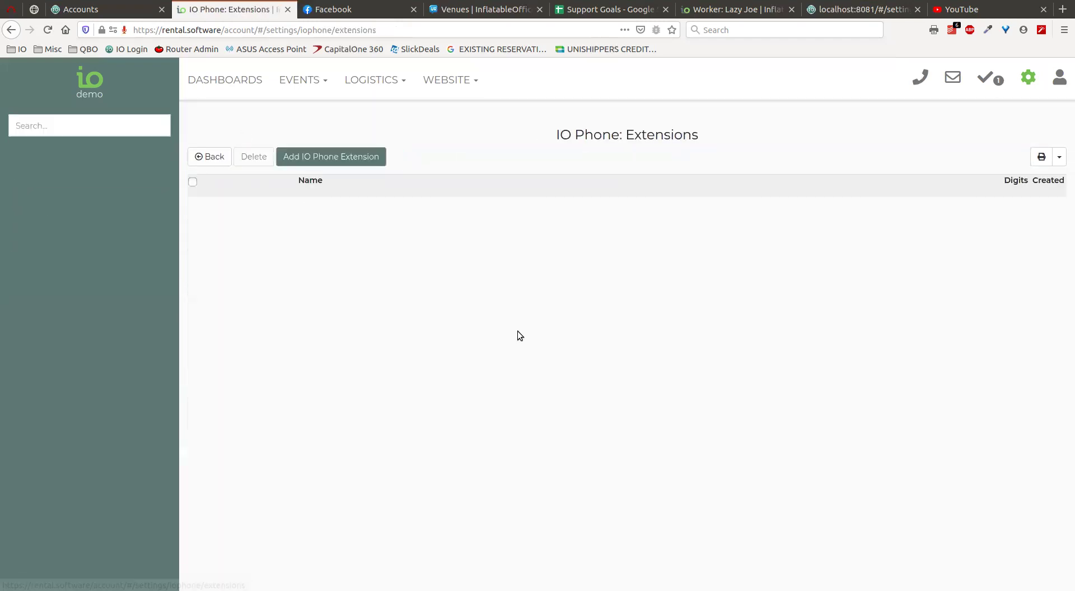
click(351, 161)
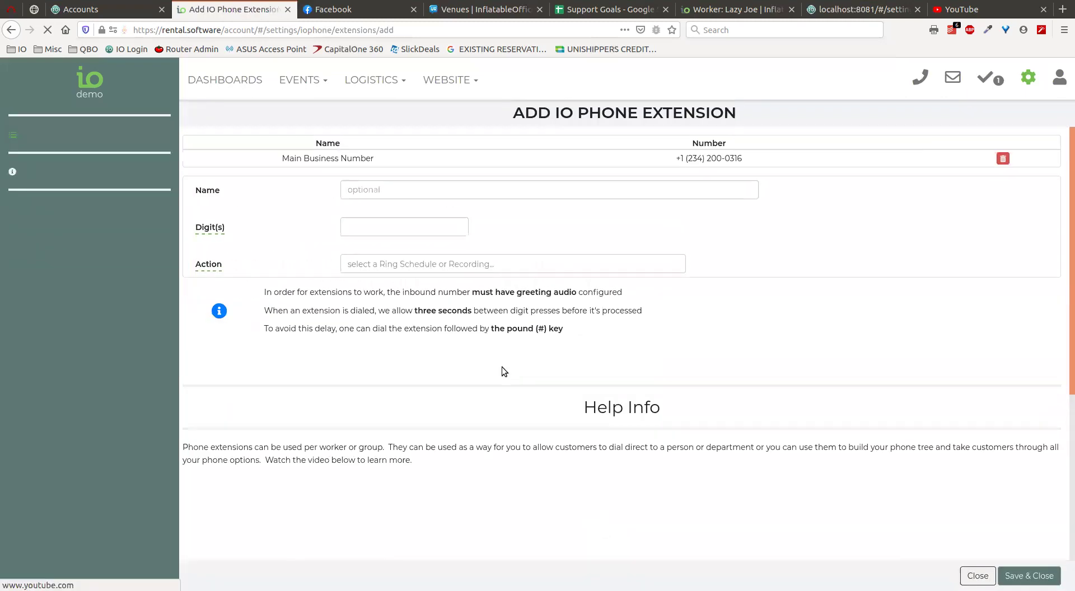
click(468, 264)
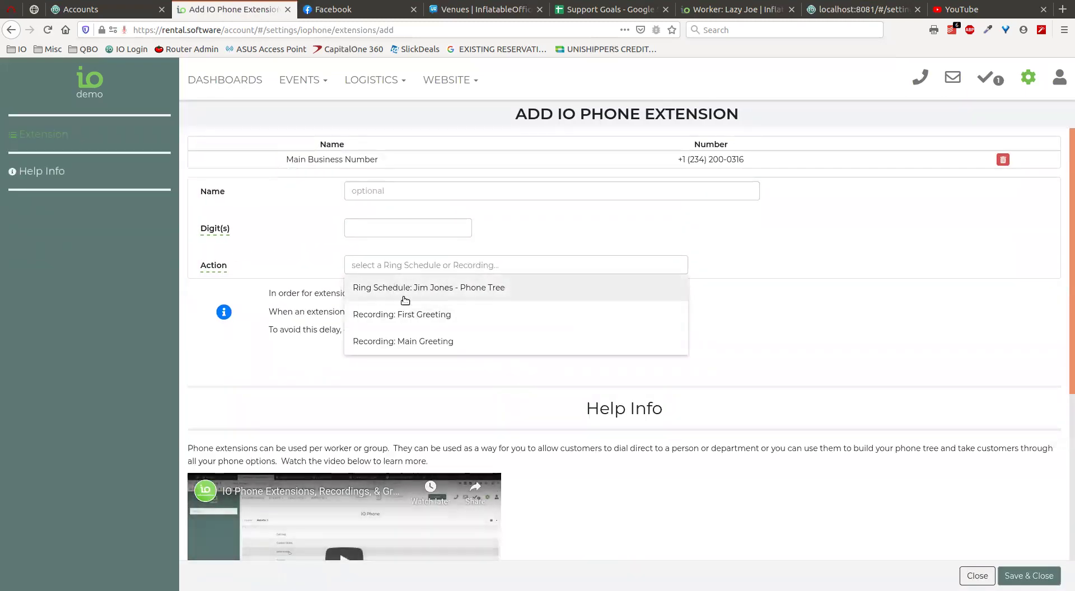
click(562, 239)
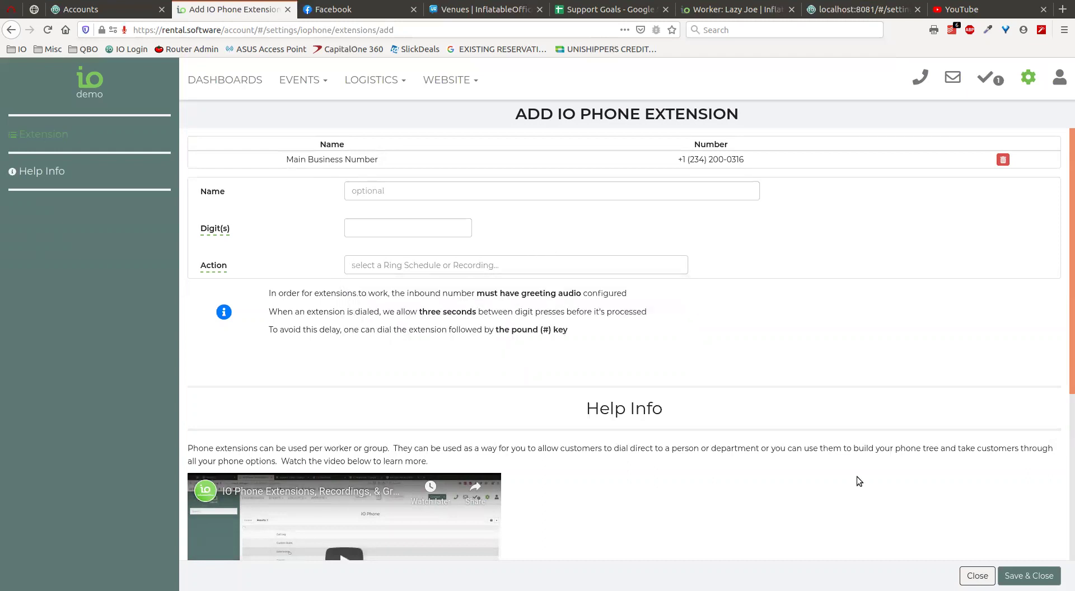